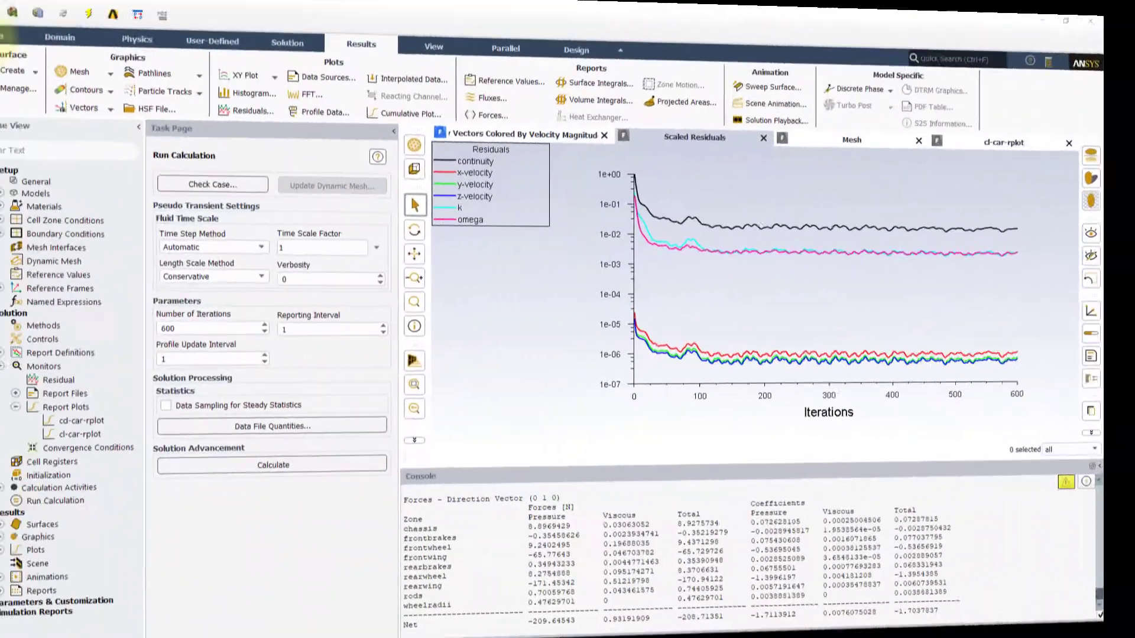
Start a new iso-surface on Velocity / X Velocity and compute its range.
left_click(36, 82)
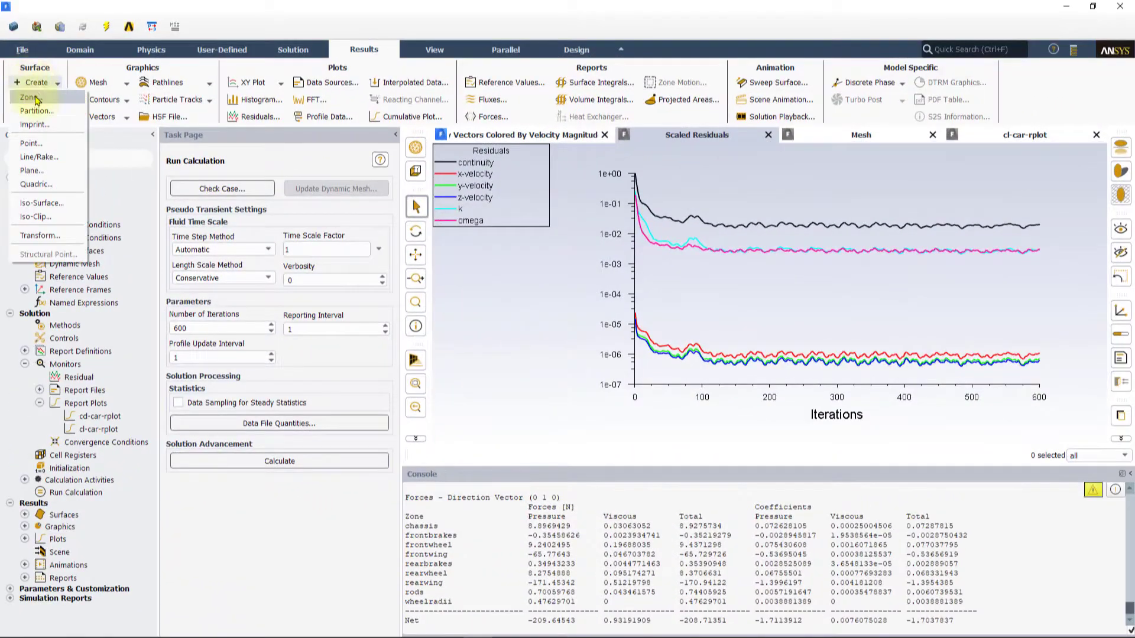
left_click(32, 204)
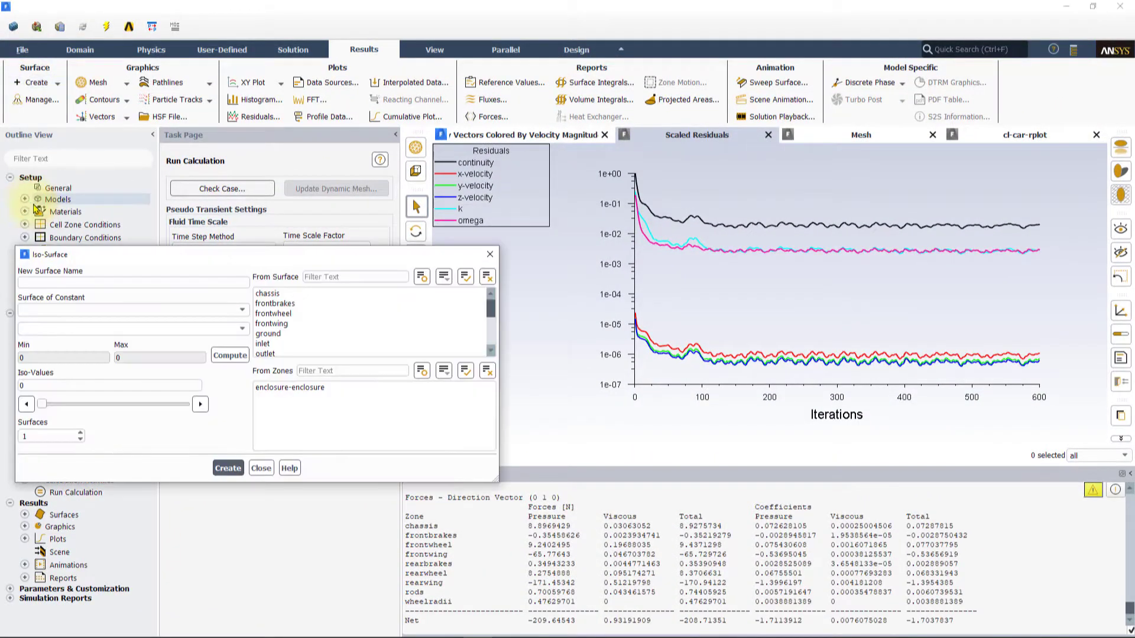
left_click(190, 310)
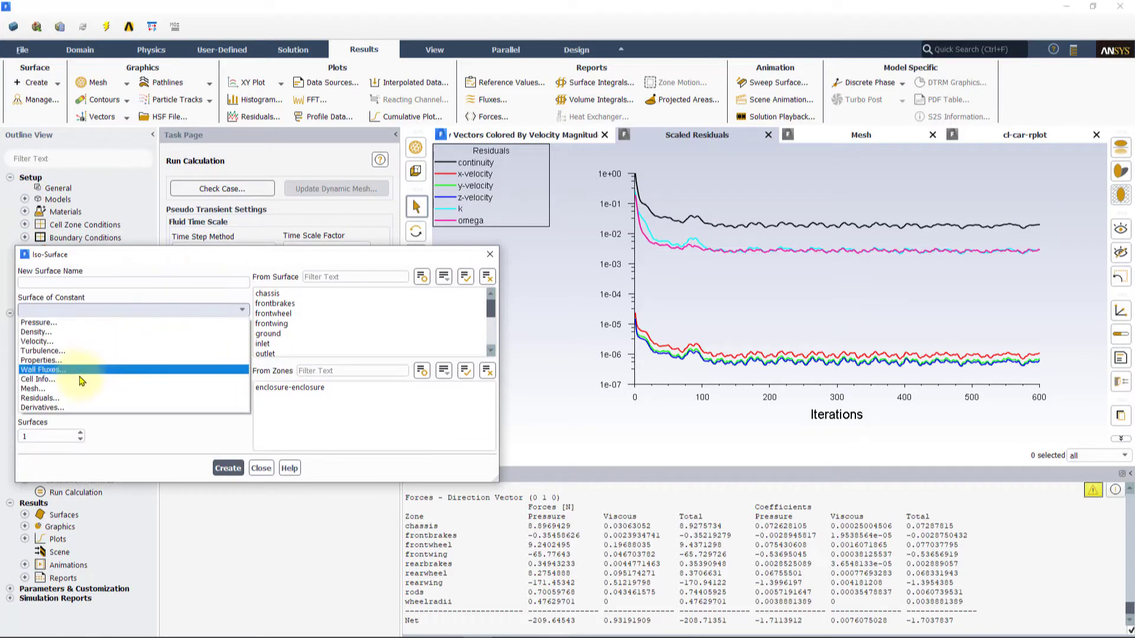
left_click(74, 341)
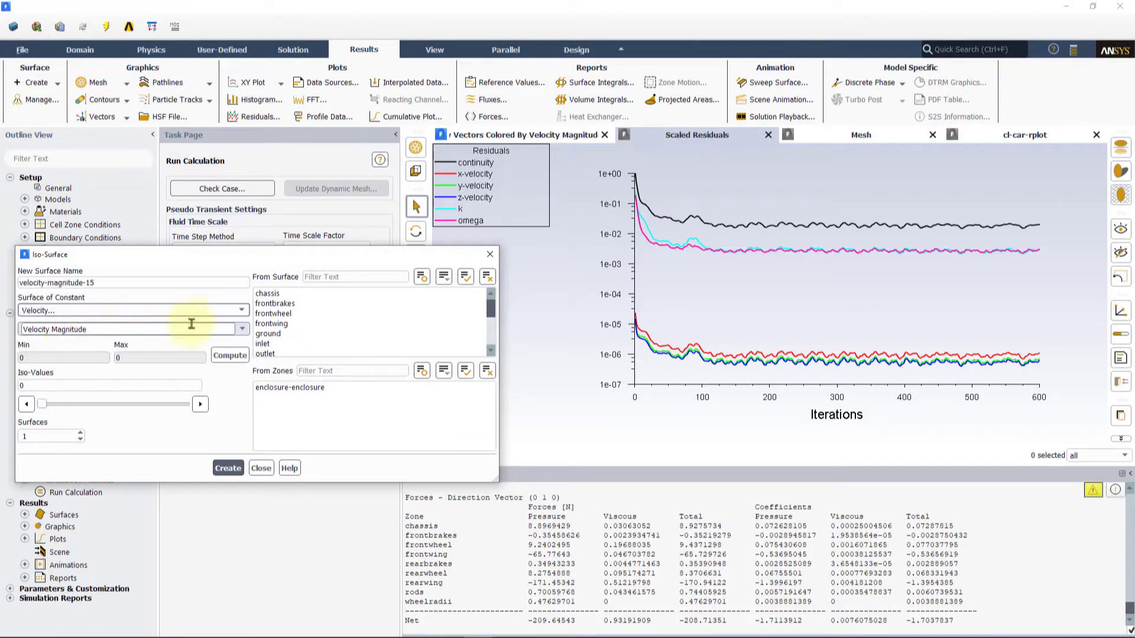
left_click(240, 329)
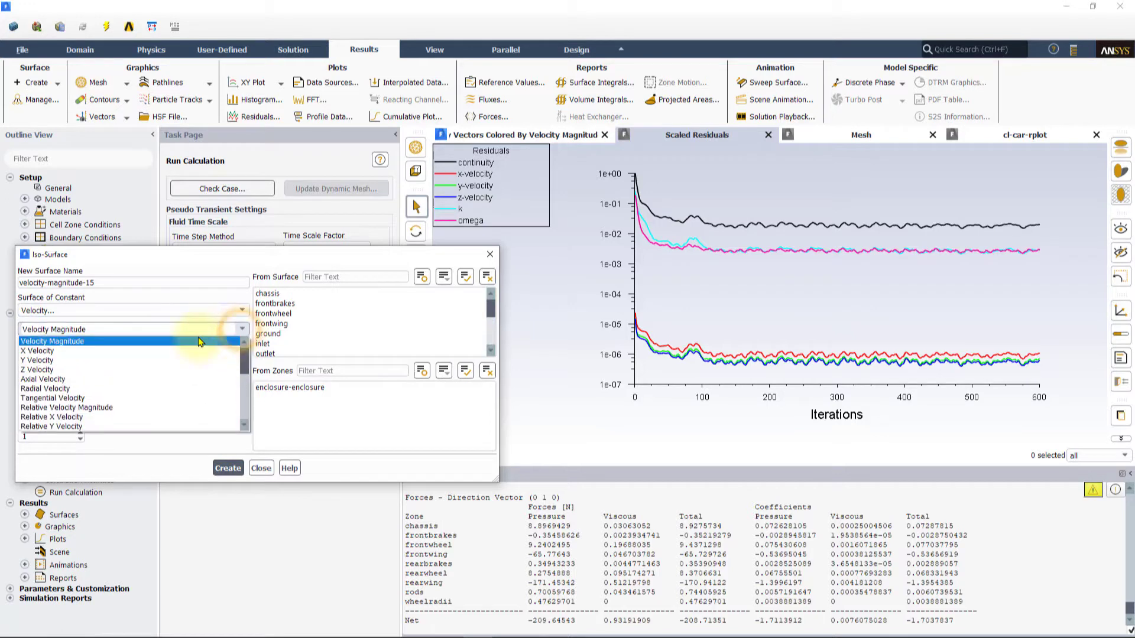
left_click(69, 353)
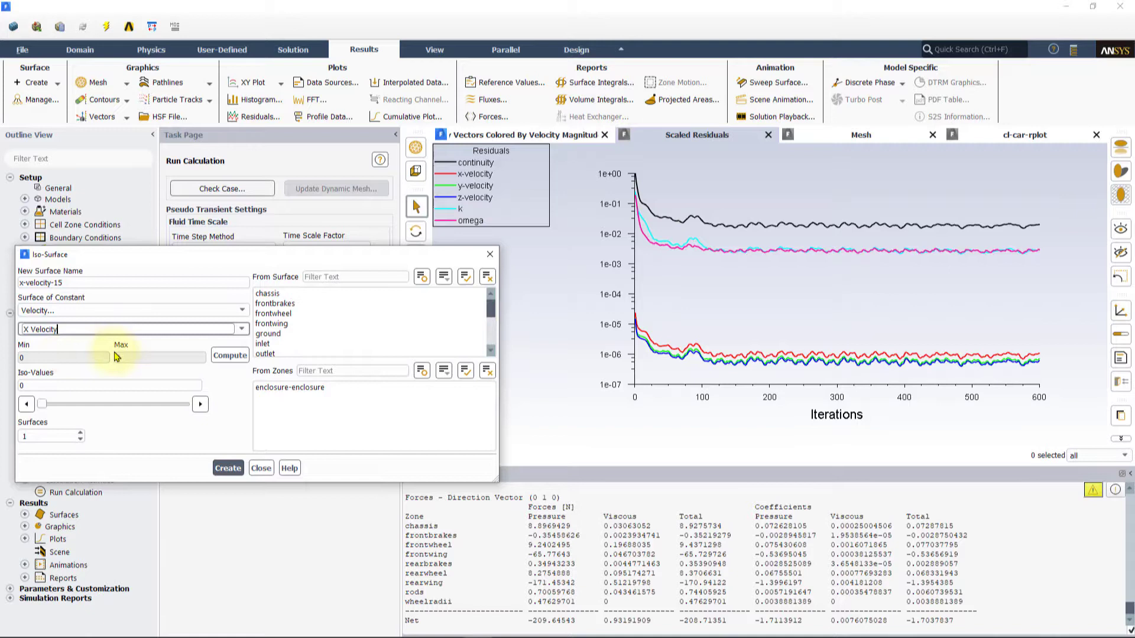
left_click(228, 357)
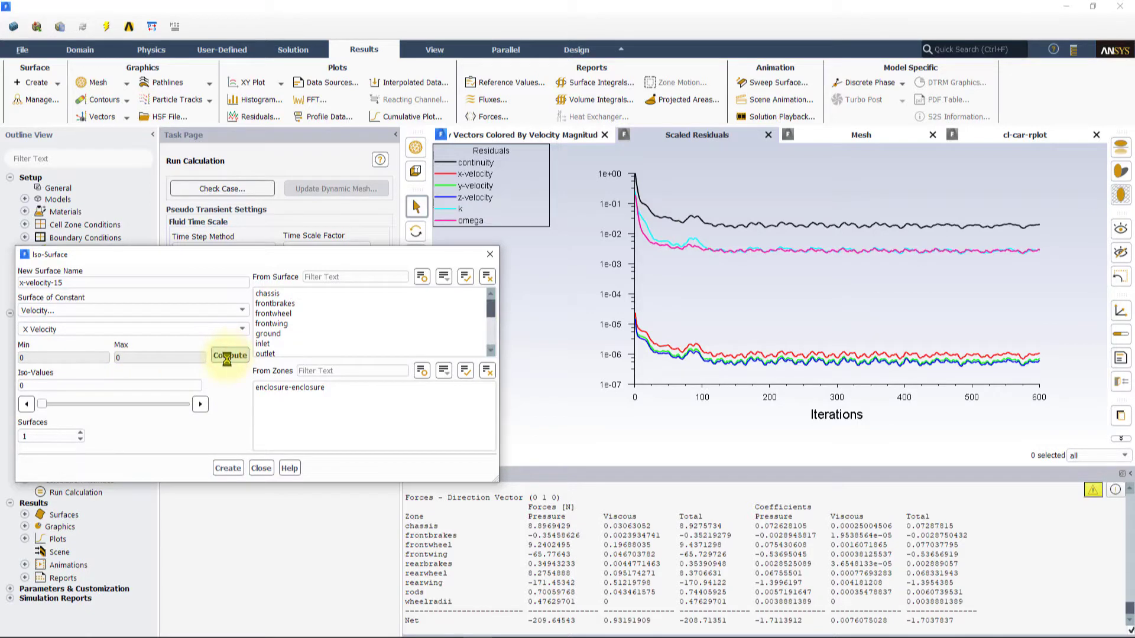
Set the iso-value to -0.1, name it recirculation-region, and create it.
left_click(49, 384)
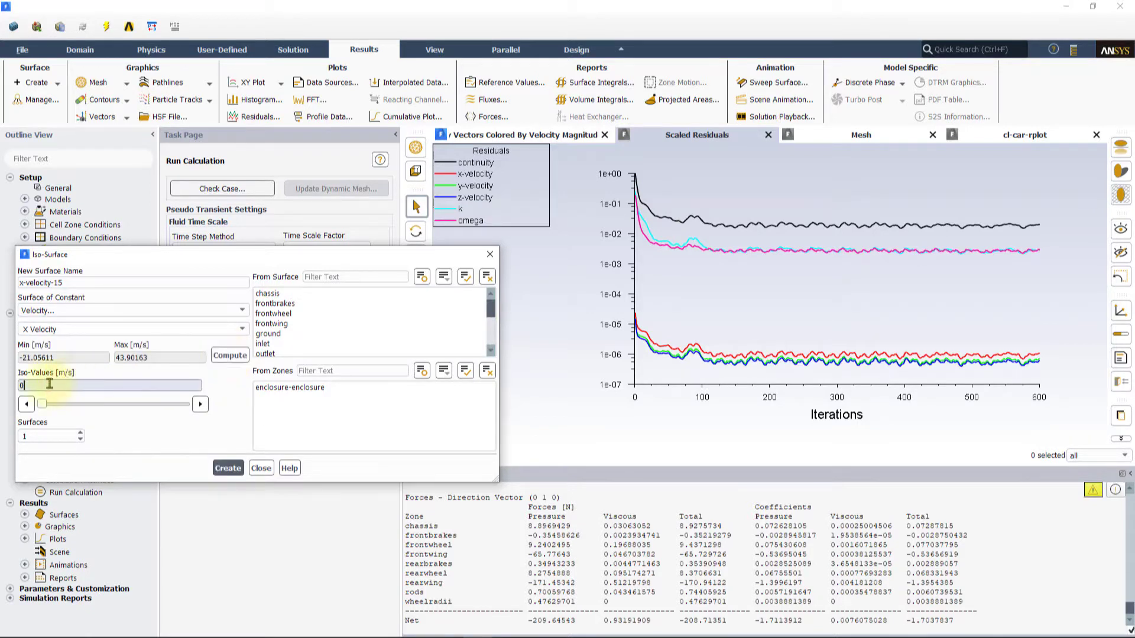
left_click_drag(50, 384, 21, 385)
type("-")
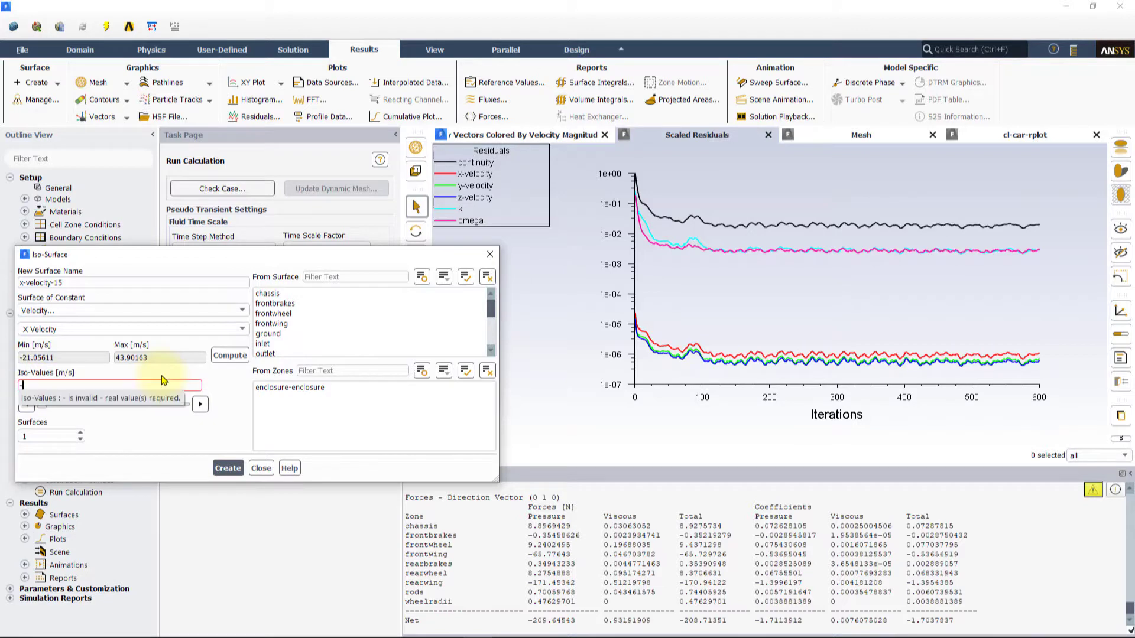
type("0.1")
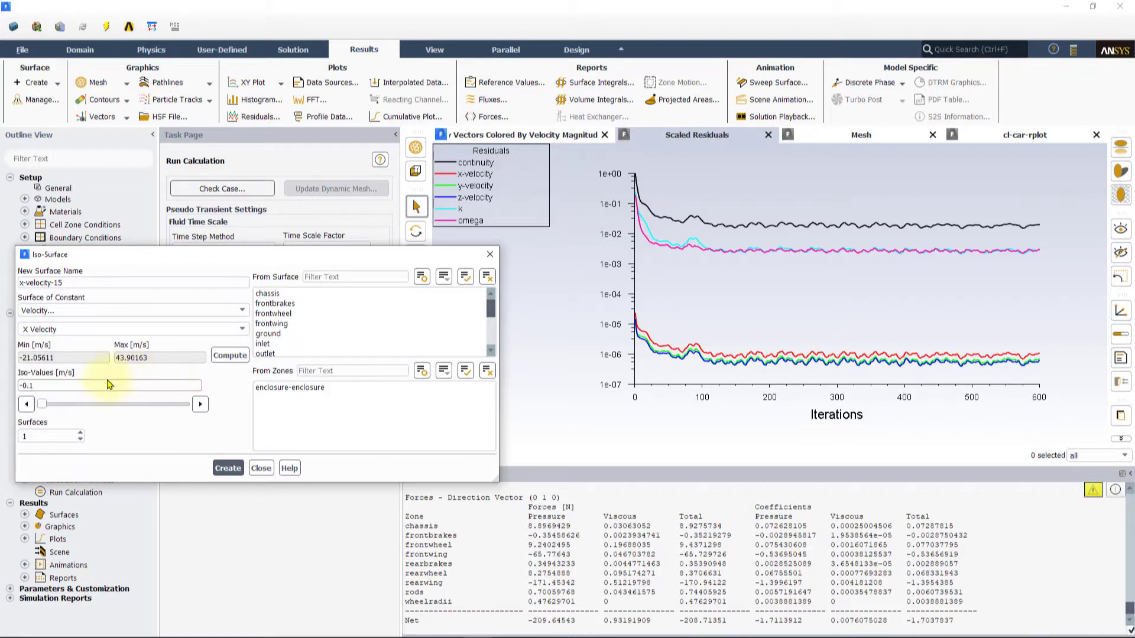
left_click(74, 279)
left_click_drag(74, 278, 6, 280)
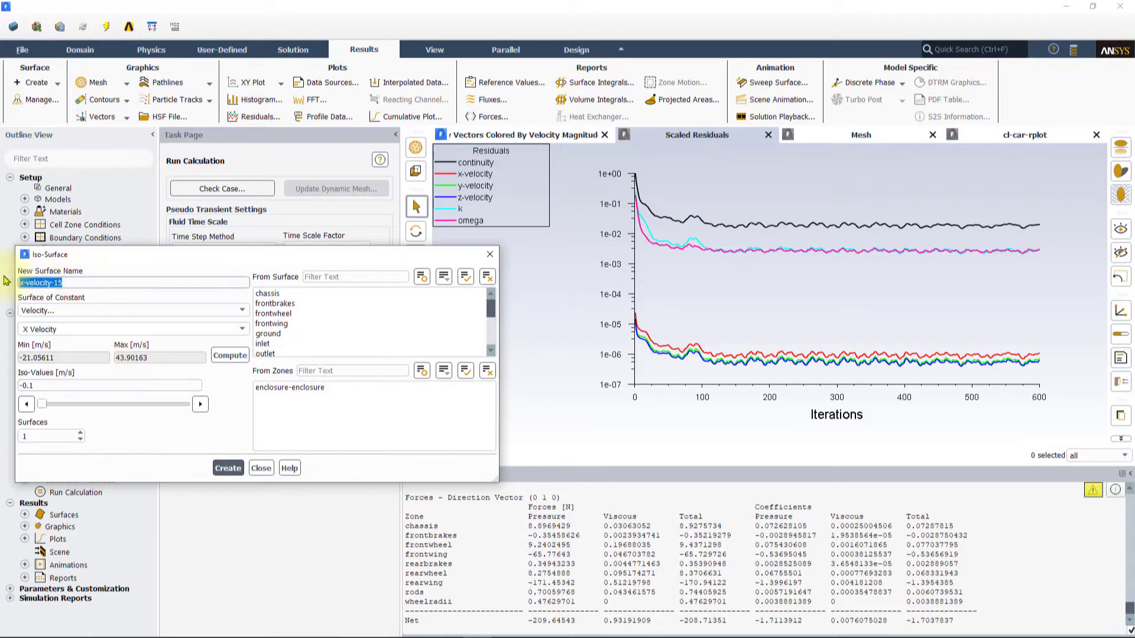
type("recirculation-region")
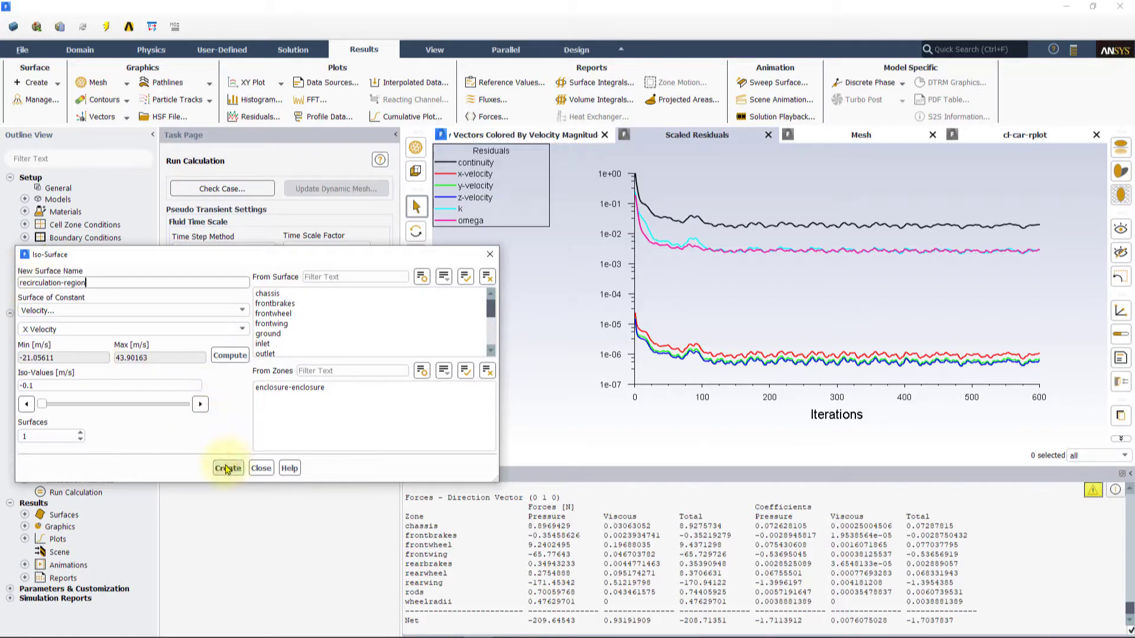
left_click(228, 468)
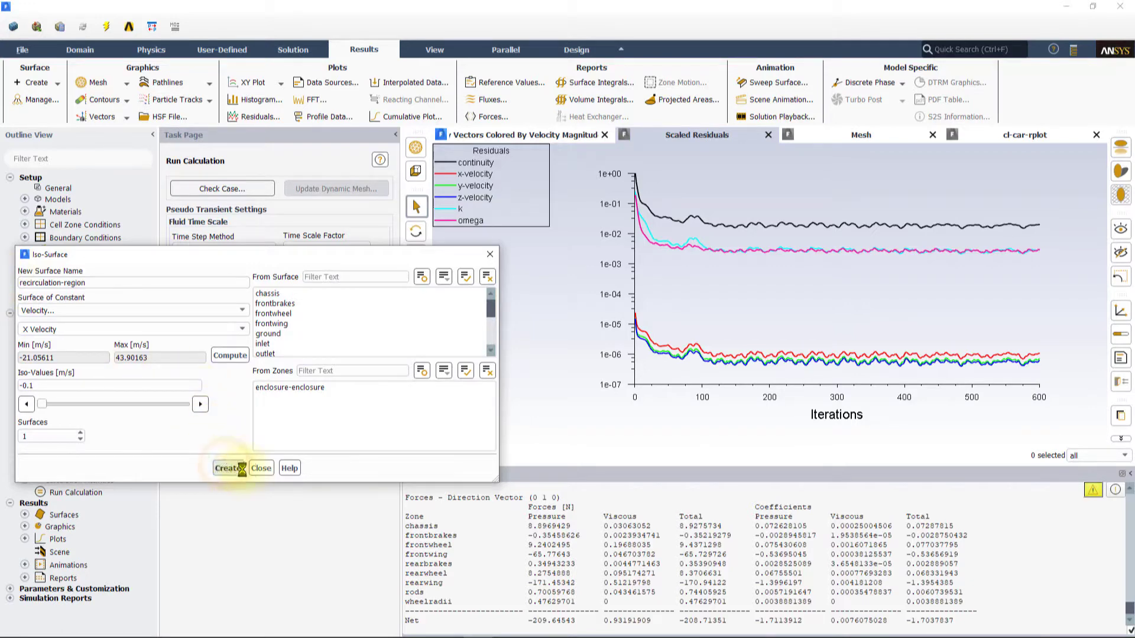
Close the iso-surface dialog and apply symmetry as the mirror plane in Views.
left_click(262, 468)
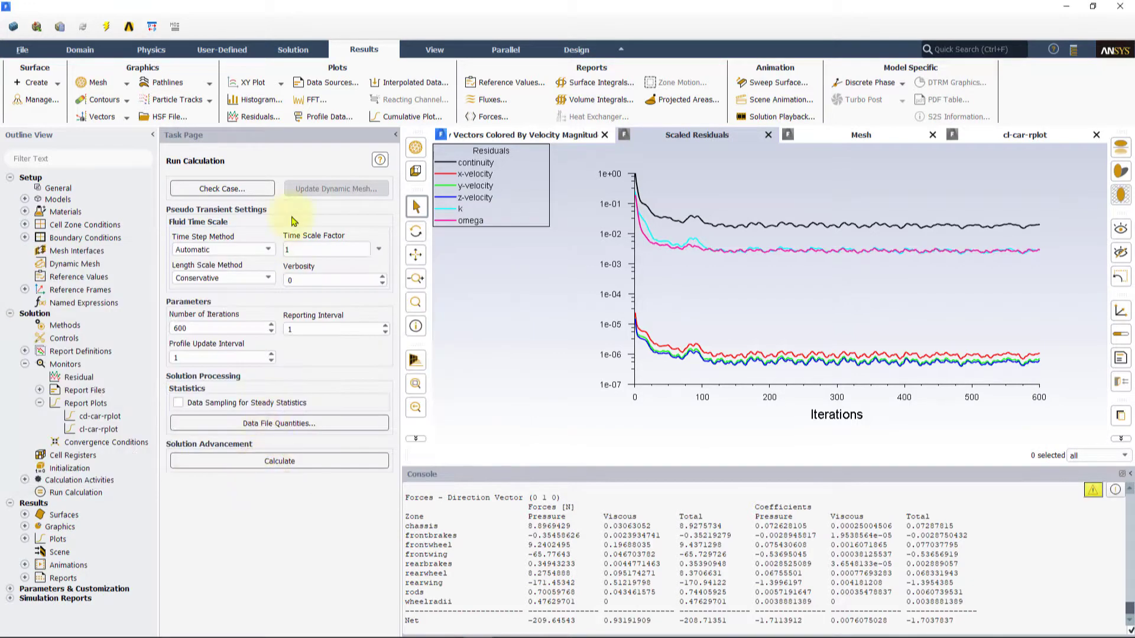
left_click(438, 49)
left_click(33, 82)
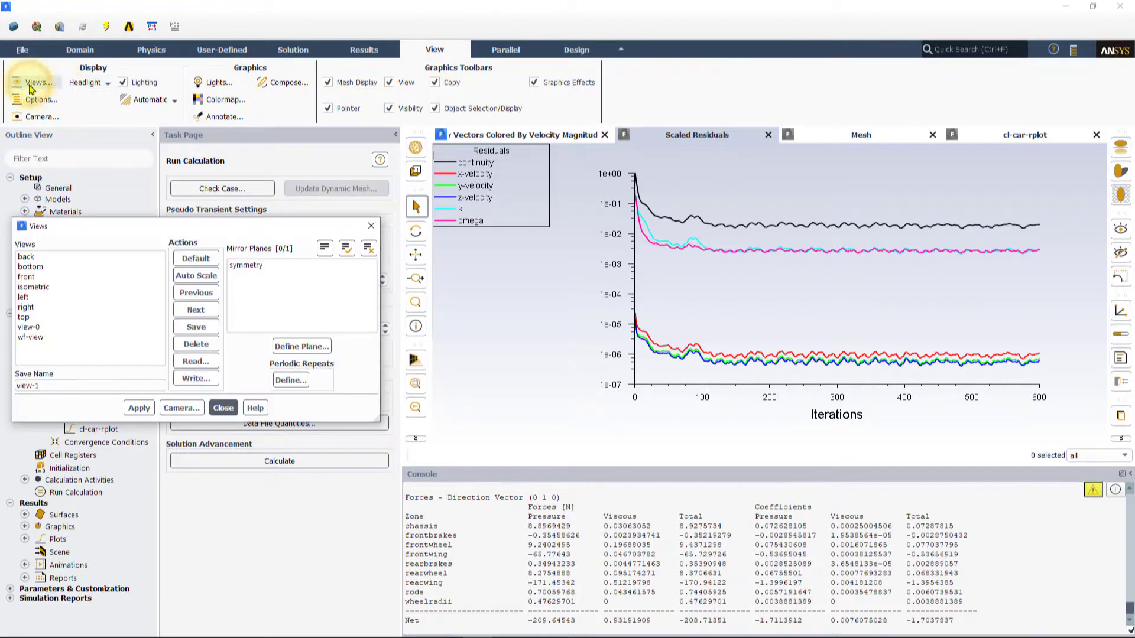
left_click(246, 267)
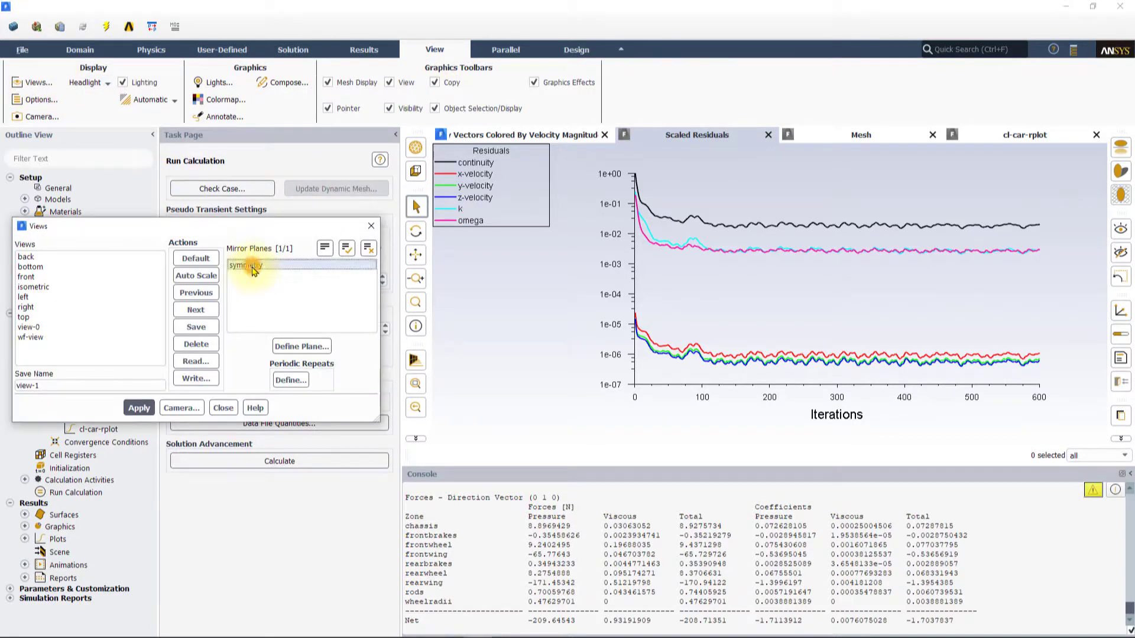
left_click(140, 409)
left_click(224, 409)
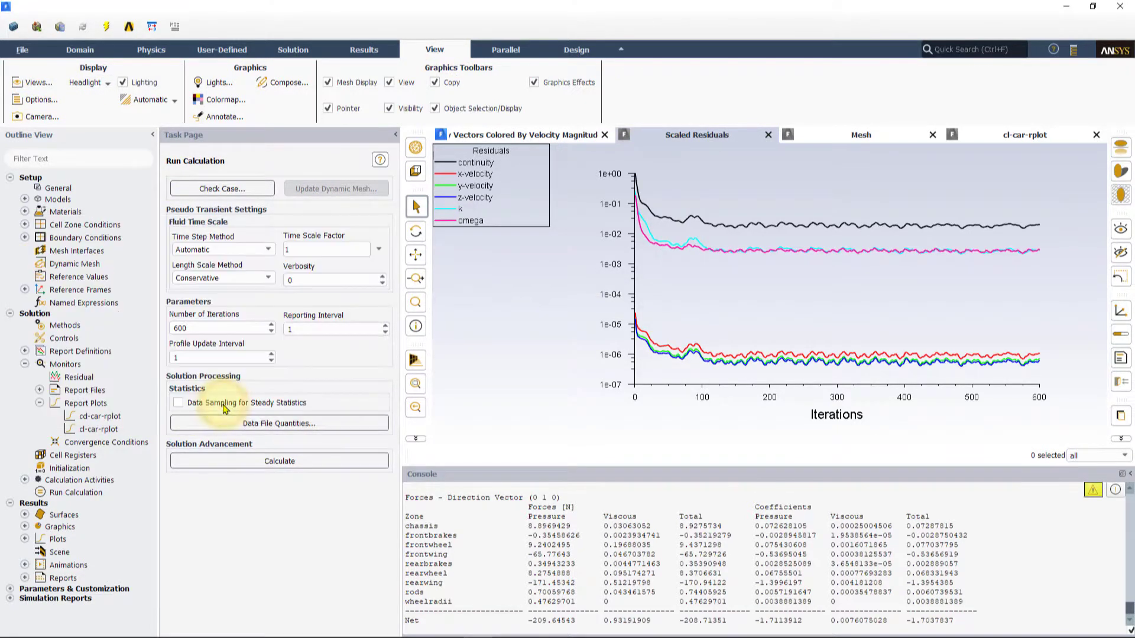
left_click(354, 50)
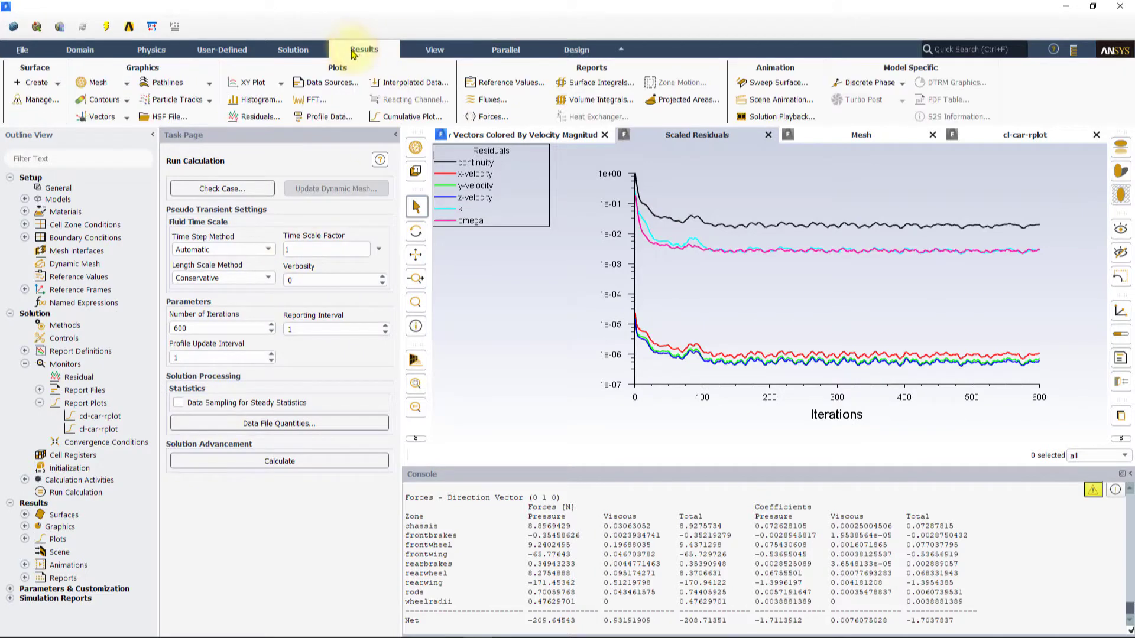
Show the car surfaces with wheelradii and recirculation-region as a mesh, fitted and rotated.
left_click(98, 83)
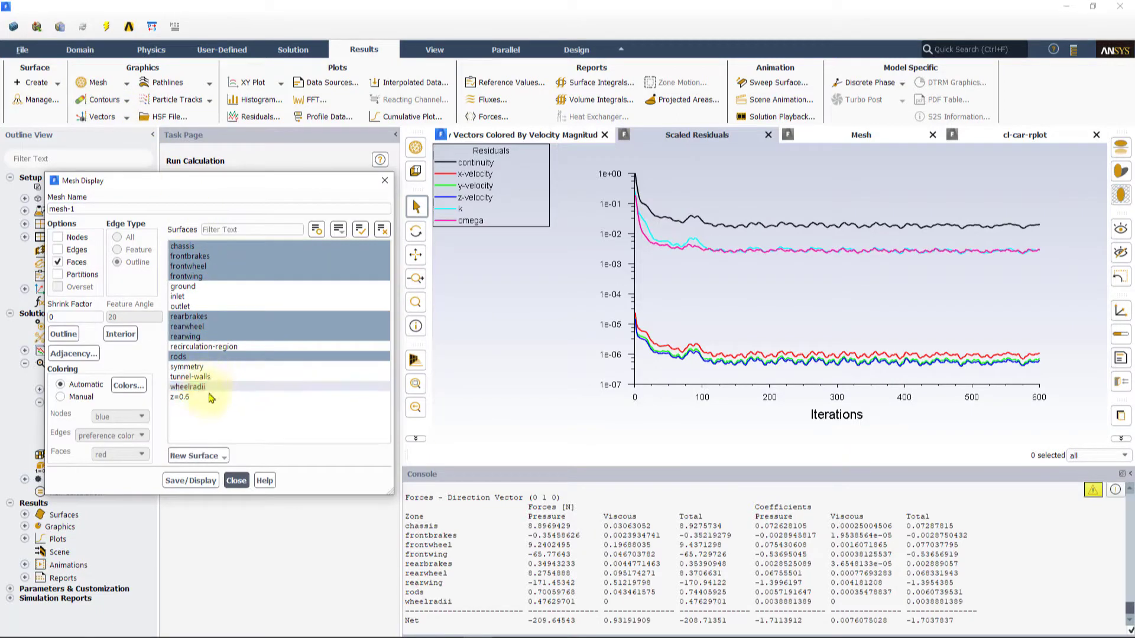
left_click(209, 389)
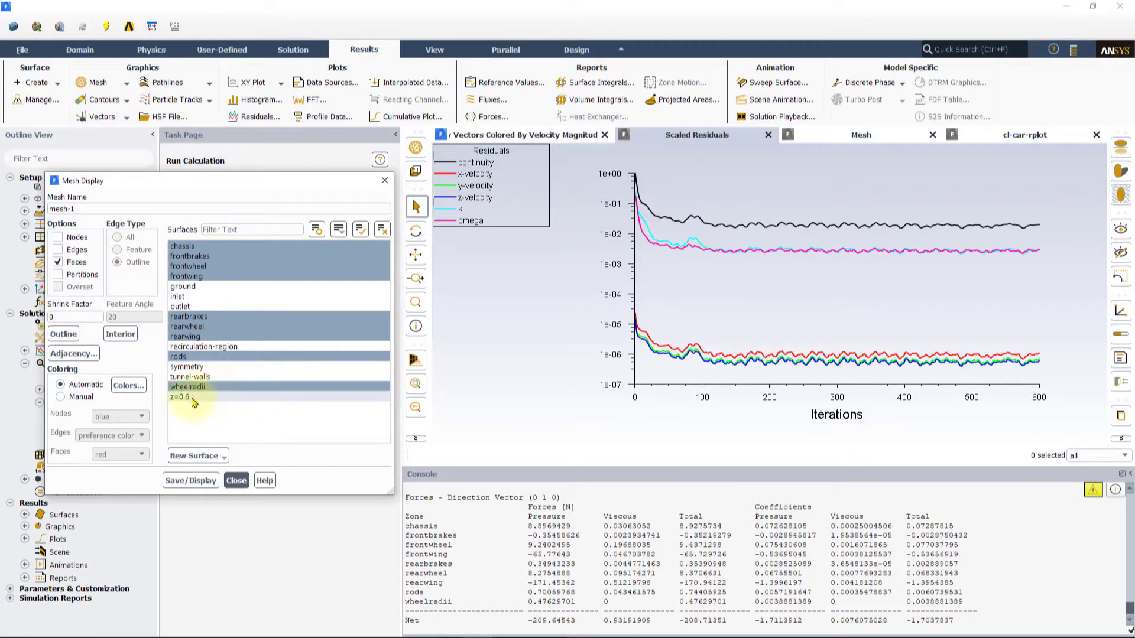
left_click(202, 347)
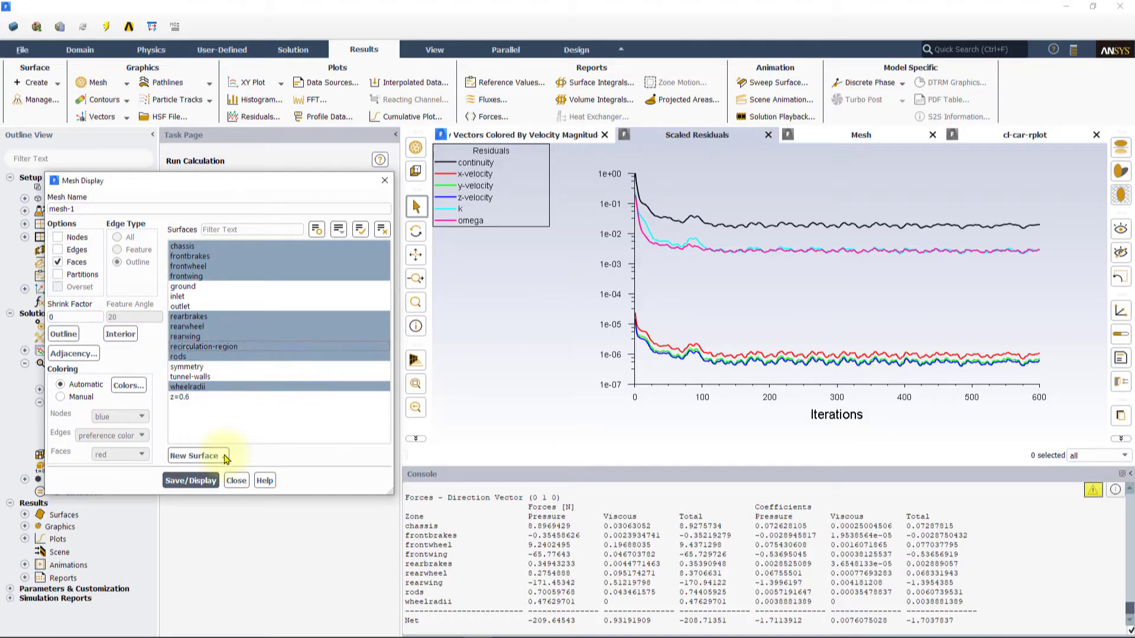
left_click(201, 481)
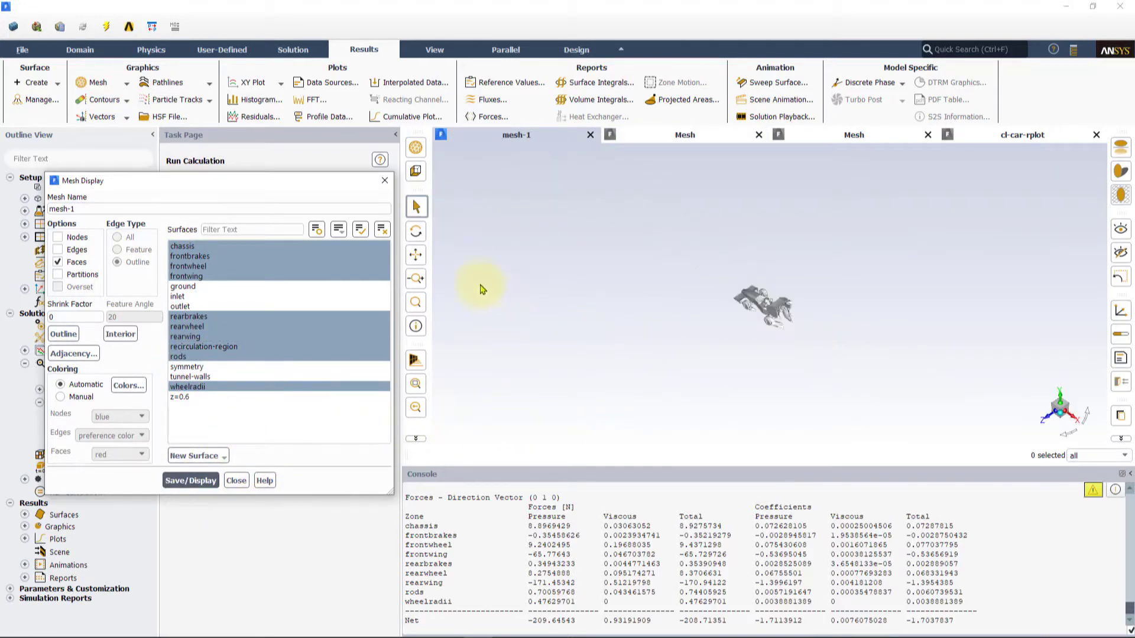
left_click(416, 385)
left_click_drag(759, 364, 840, 366)
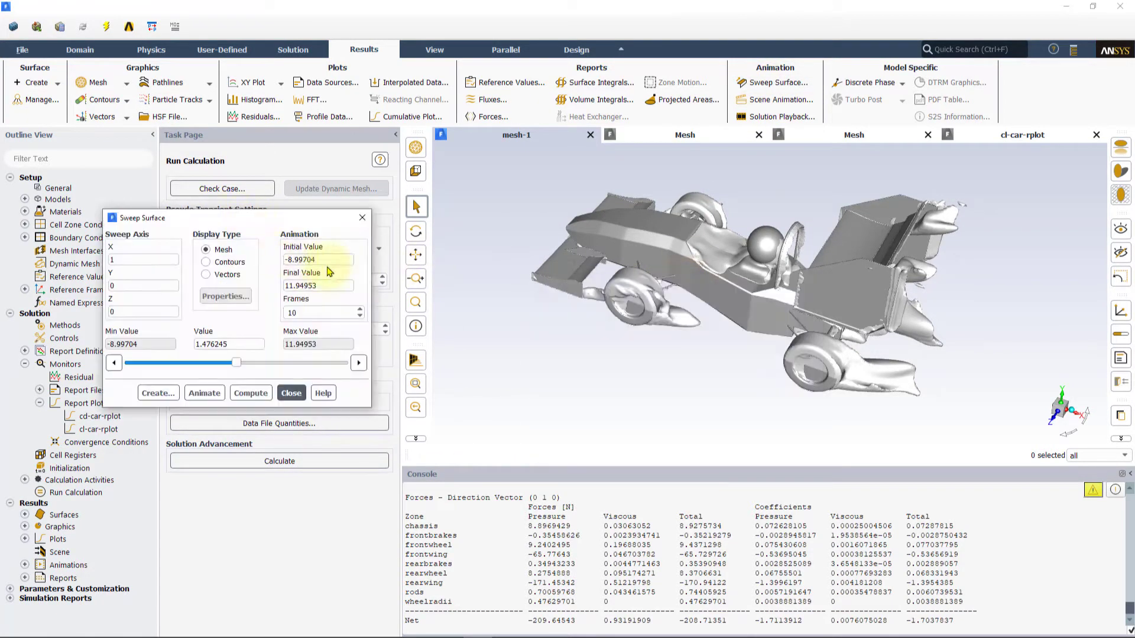
Set the sweep initial value to -1, final value to 5, and frames to 100.
left_click_drag(330, 259, 264, 258)
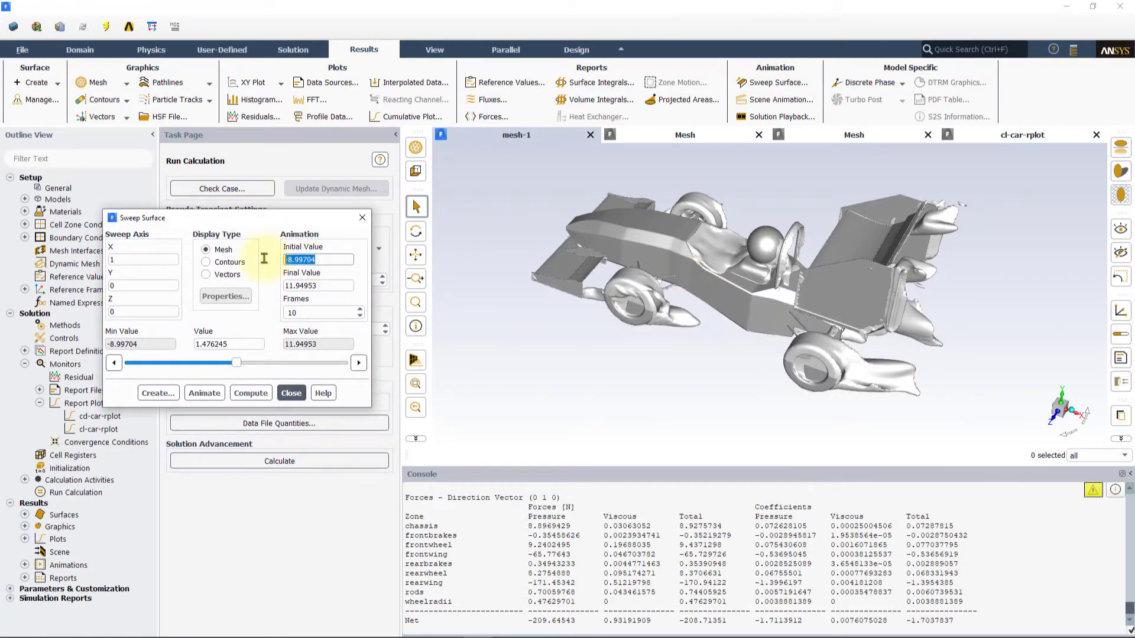
type("-1")
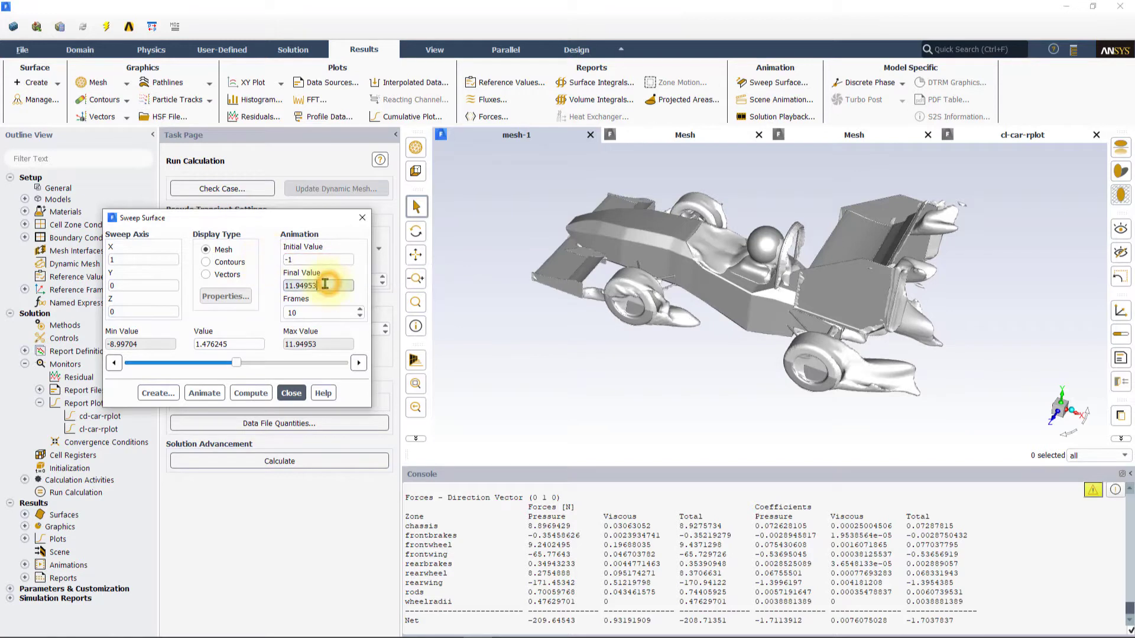
left_click_drag(326, 285, 258, 286)
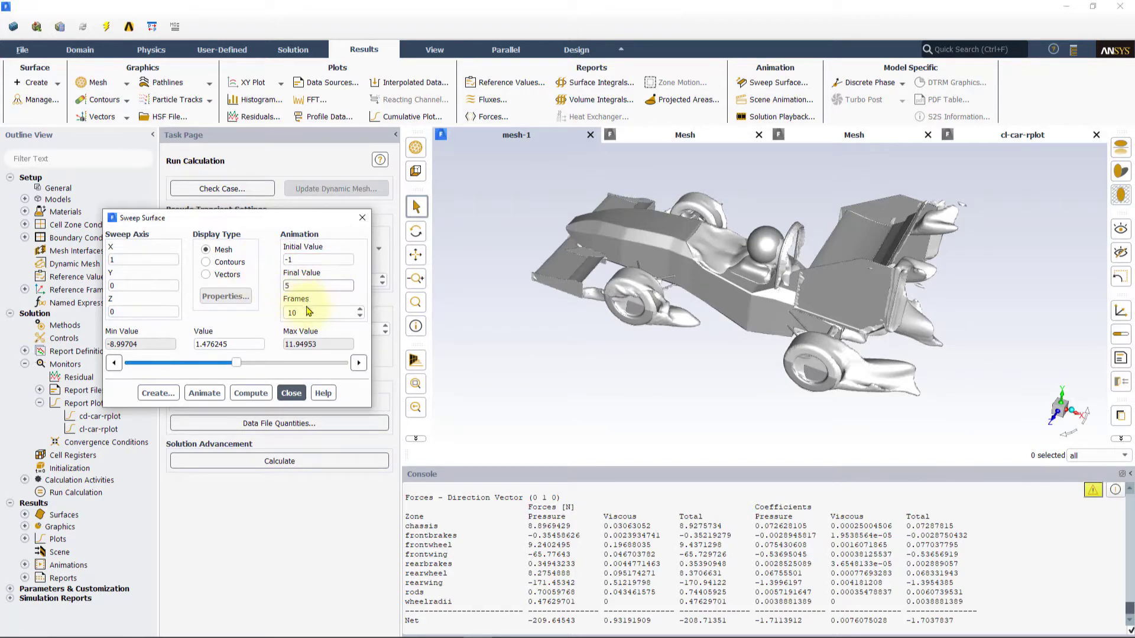
left_click_drag(299, 313, 284, 313)
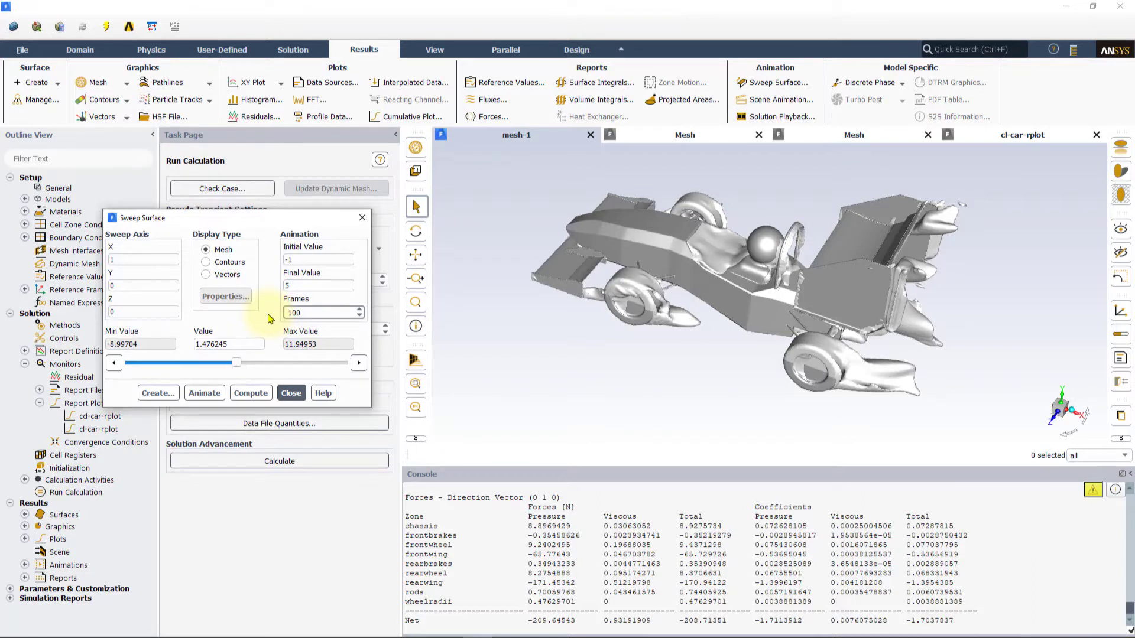
Switch the sweep display to contours of Total Pressure.
left_click(235, 266)
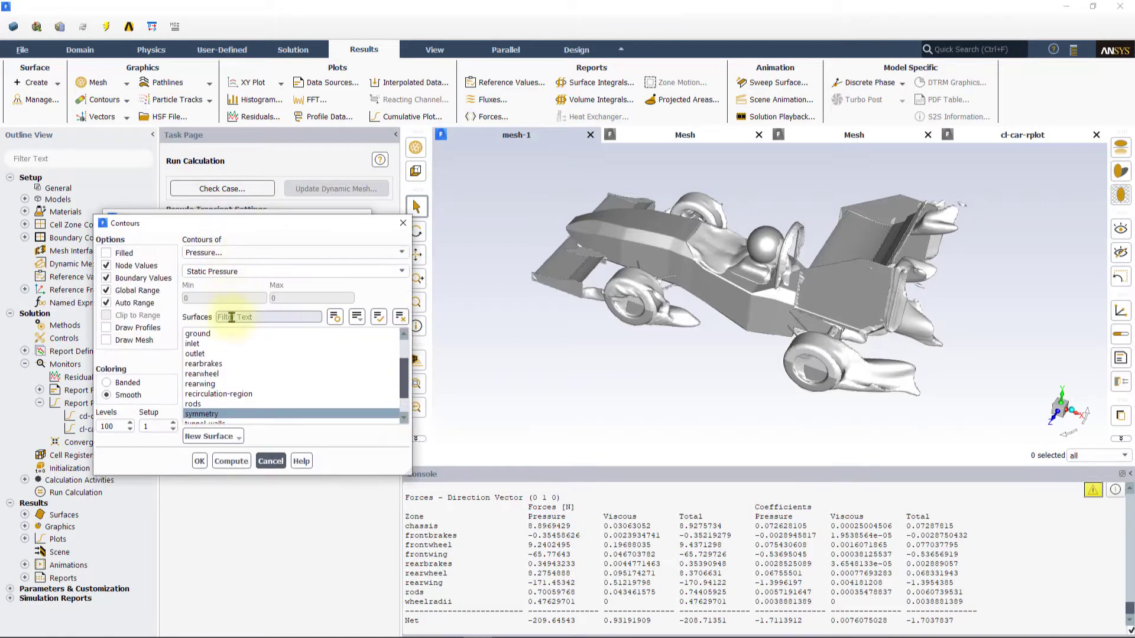
left_click(402, 273)
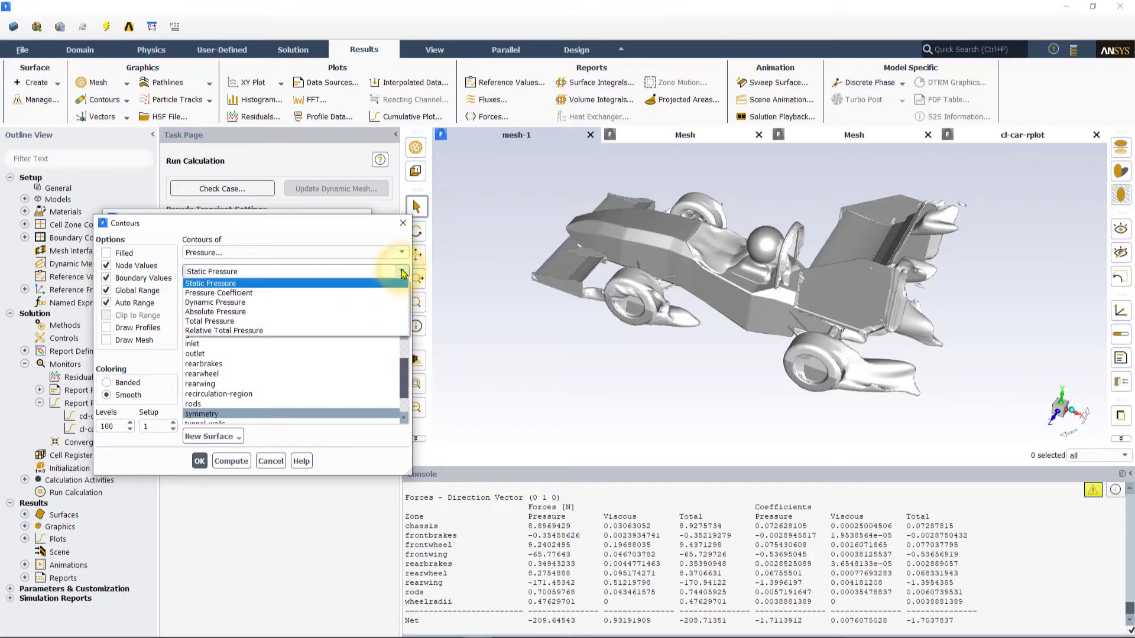
left_click(223, 322)
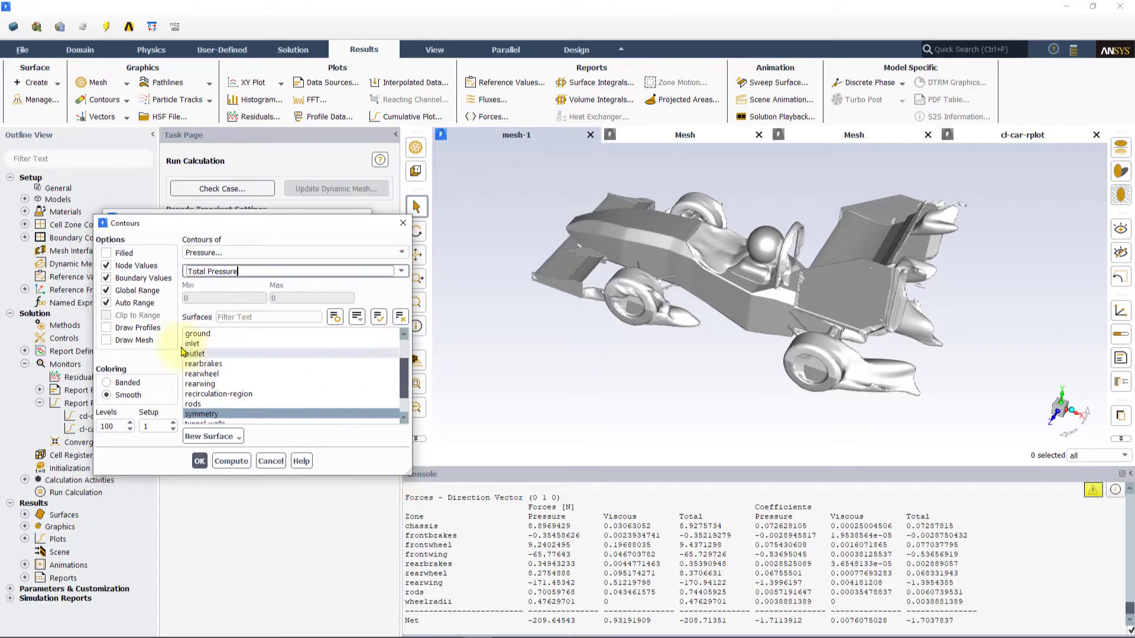
Fix the contour range at -50 to 50 Pa with node values off for banded colouring.
left_click(122, 302)
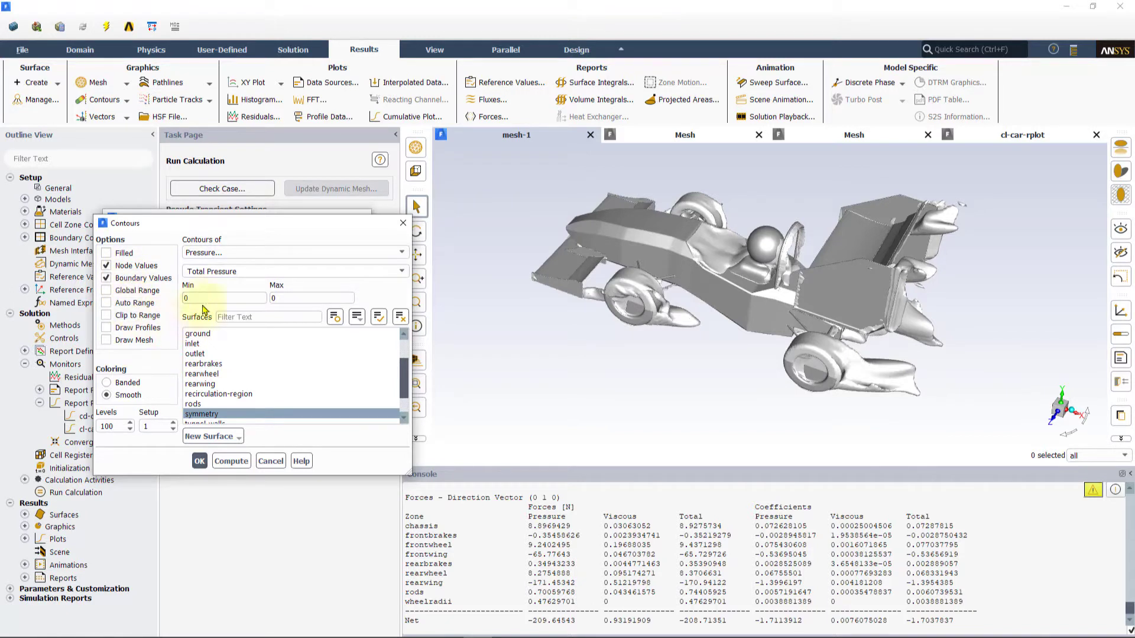
double_click(186, 298)
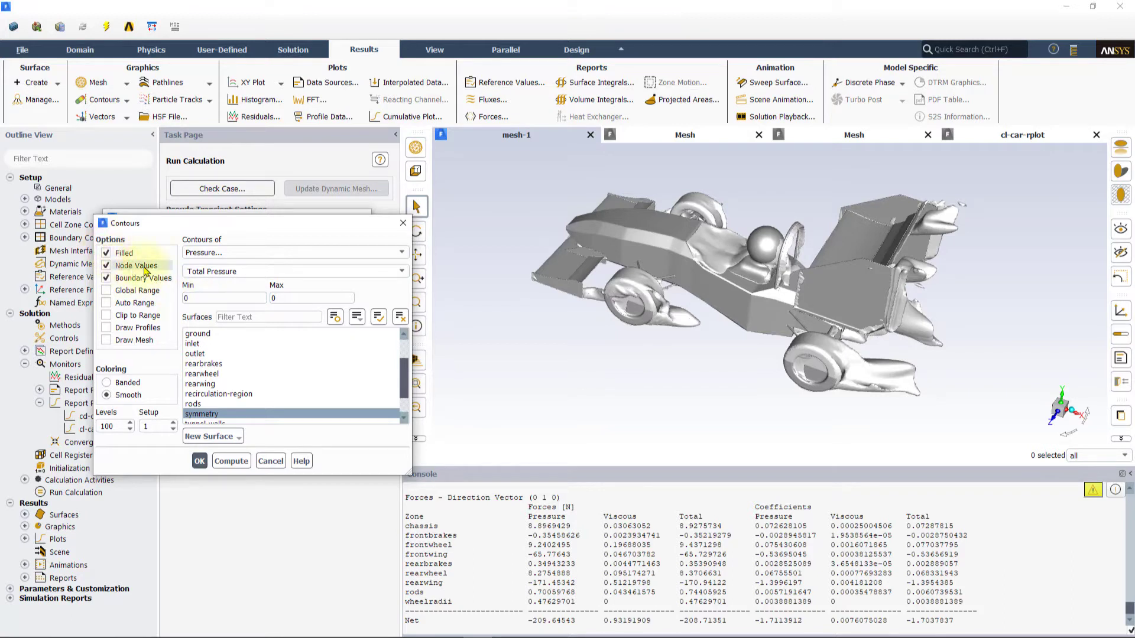
double_click(188, 297)
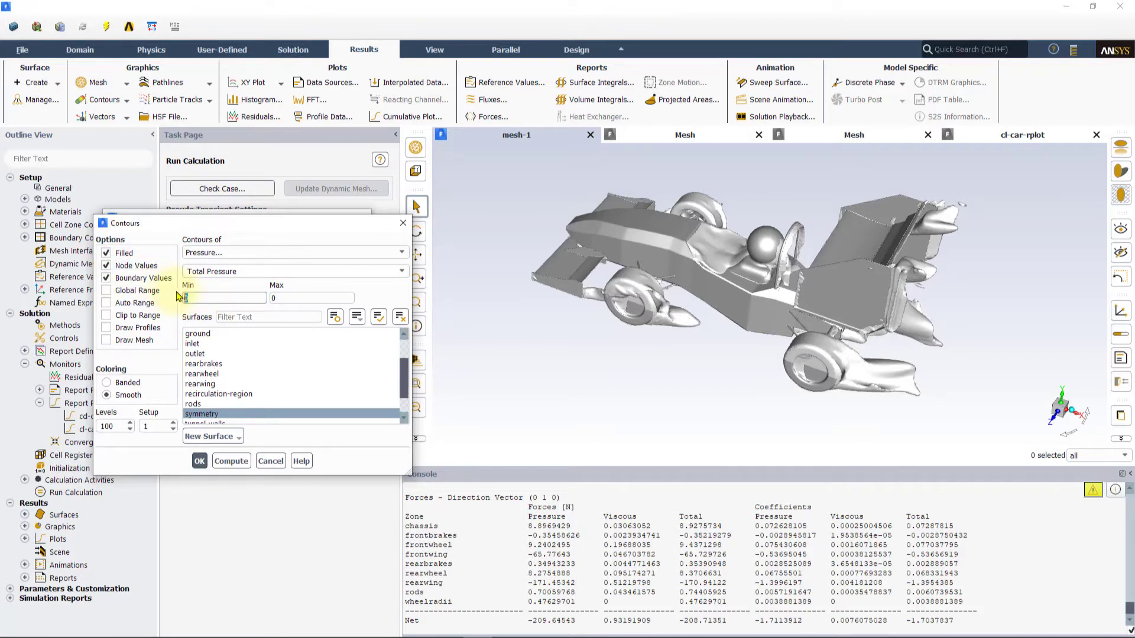
type("-50")
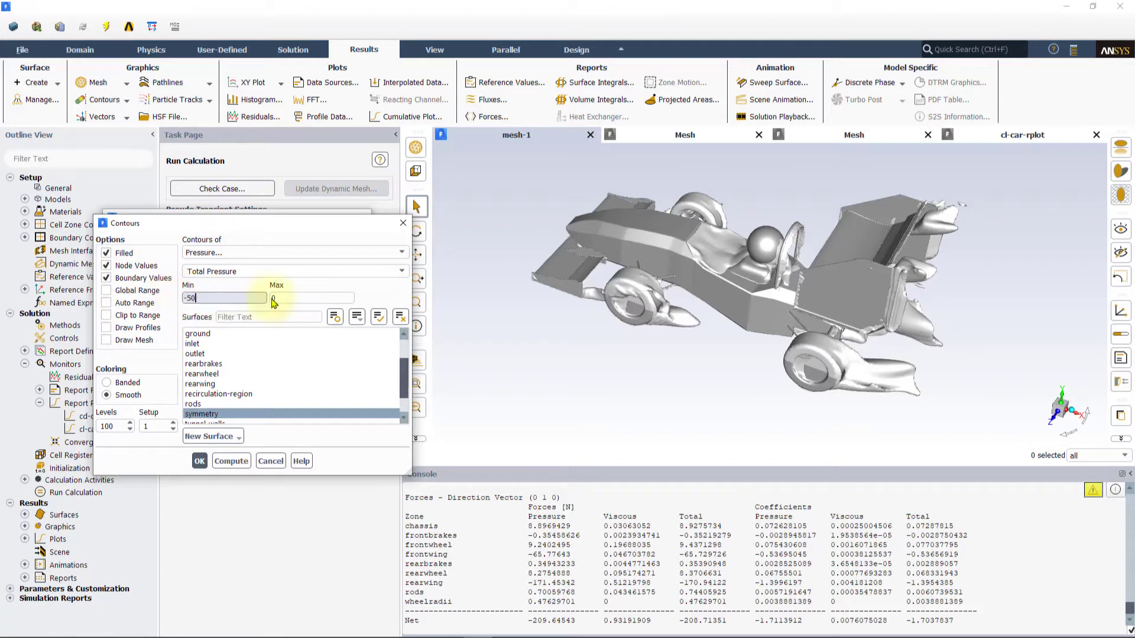
double_click(273, 298)
type("50")
left_click(133, 267)
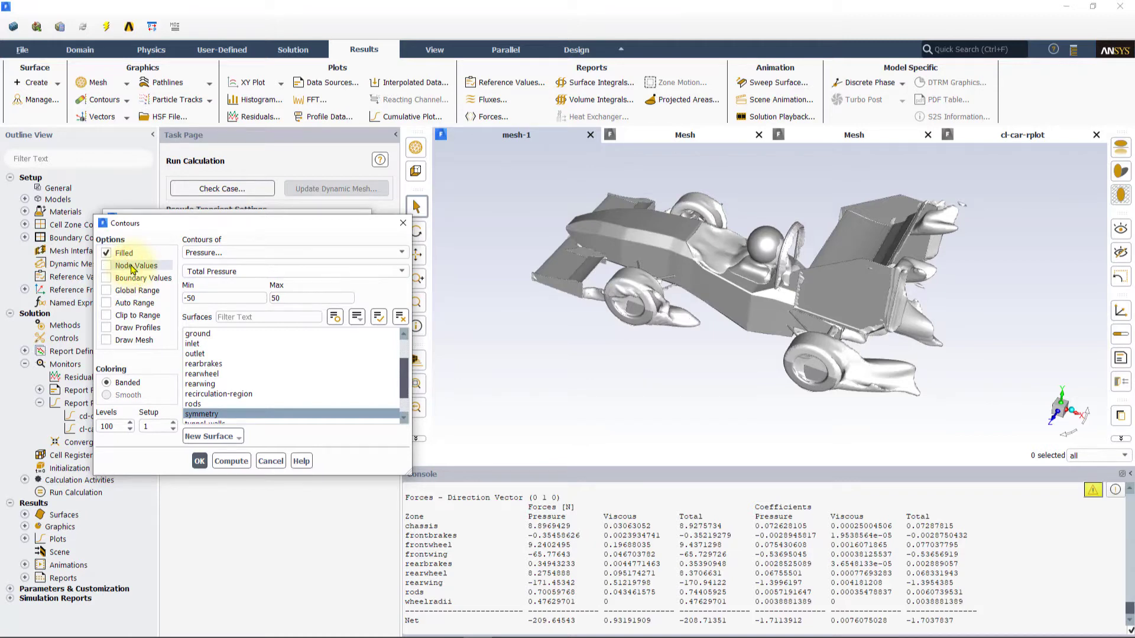
scroll(195, 390, "down", 1)
Compute the total pressure contours, rotate the view, and play the sweep animation.
left_click(231, 461)
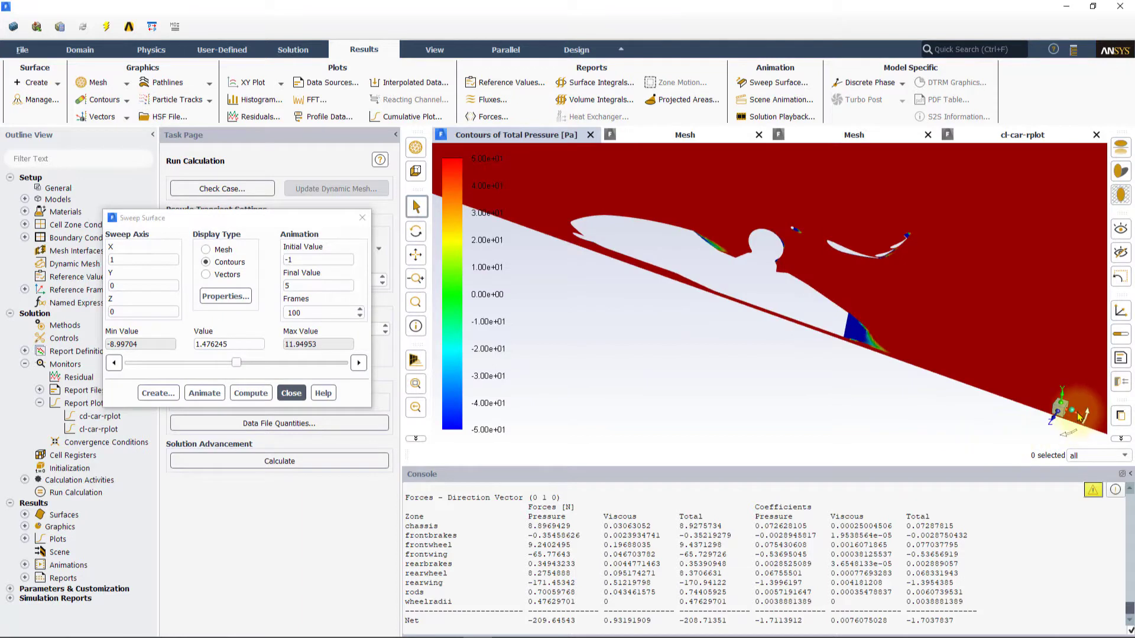
left_click_drag(1079, 416, 757, 342)
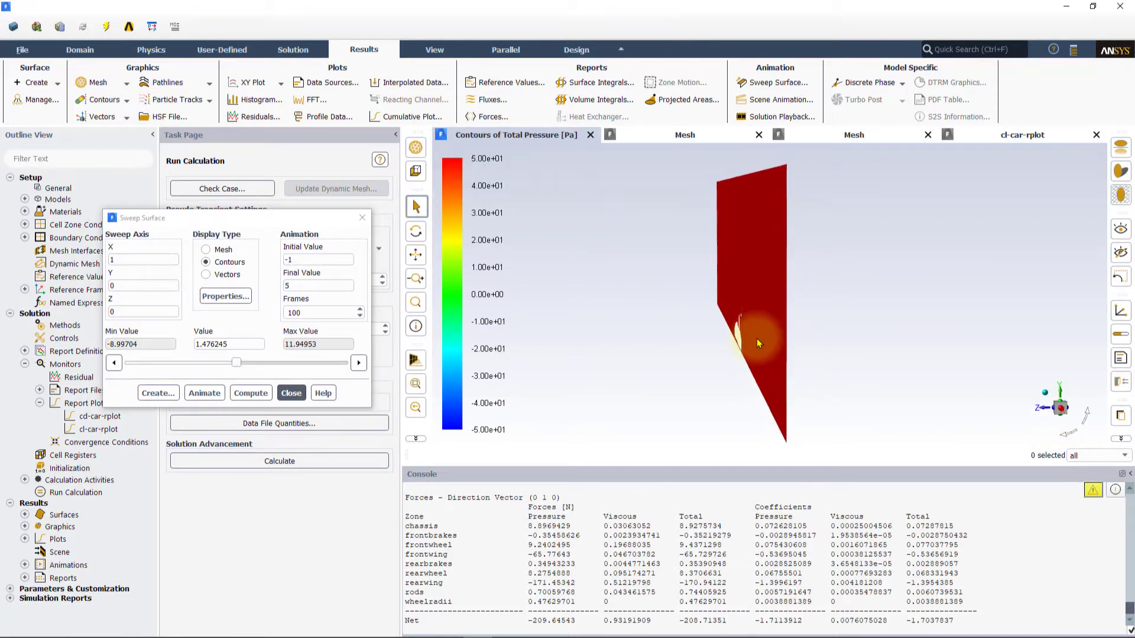
left_click(200, 394)
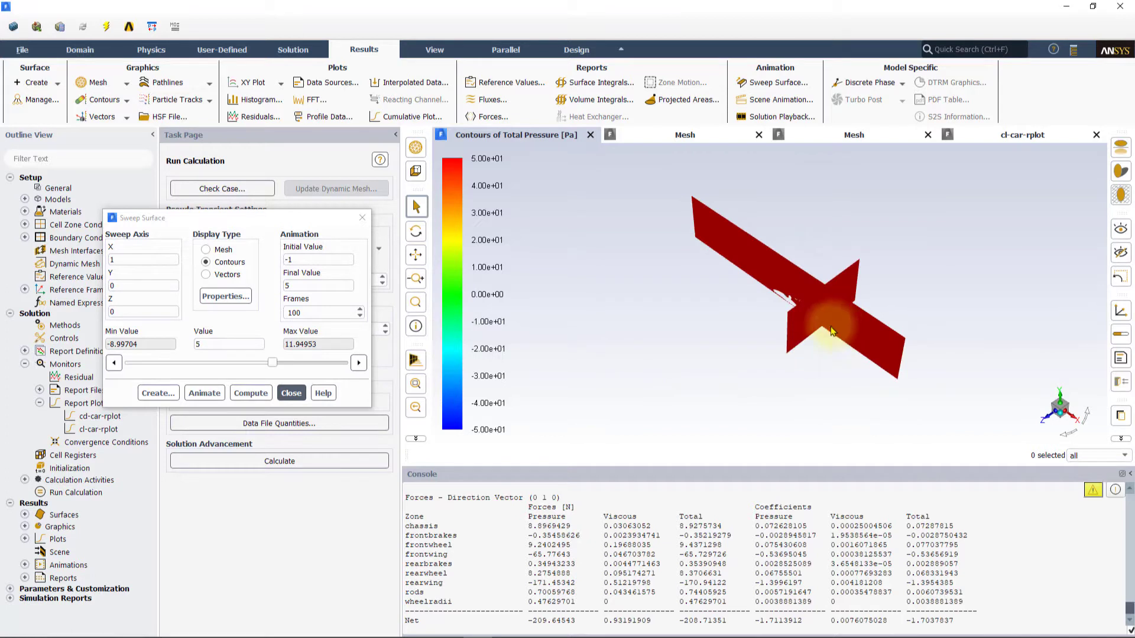
Zoom in on the car and replay the sweep animation.
scroll(743, 325, "up", 5)
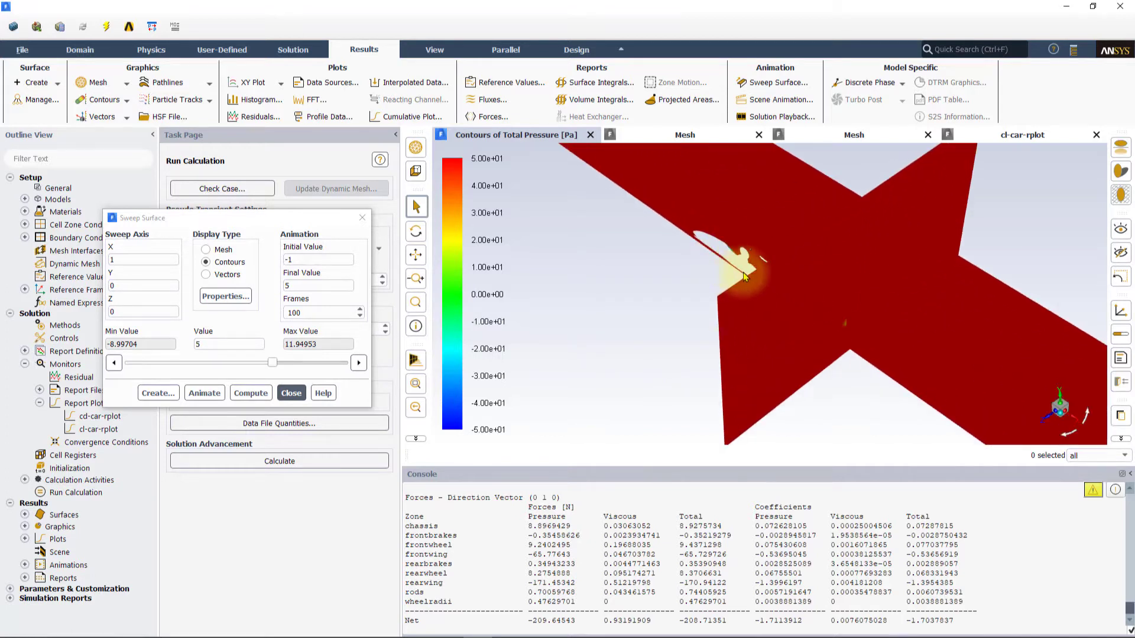
scroll(743, 276, "up", 5)
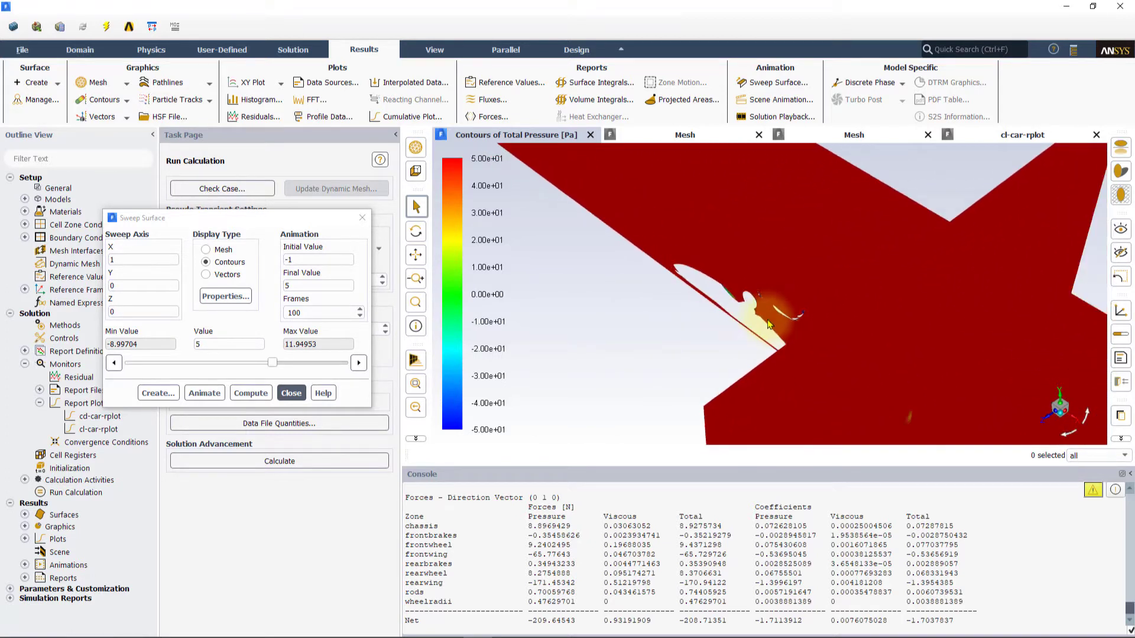
scroll(768, 322, "up", 5)
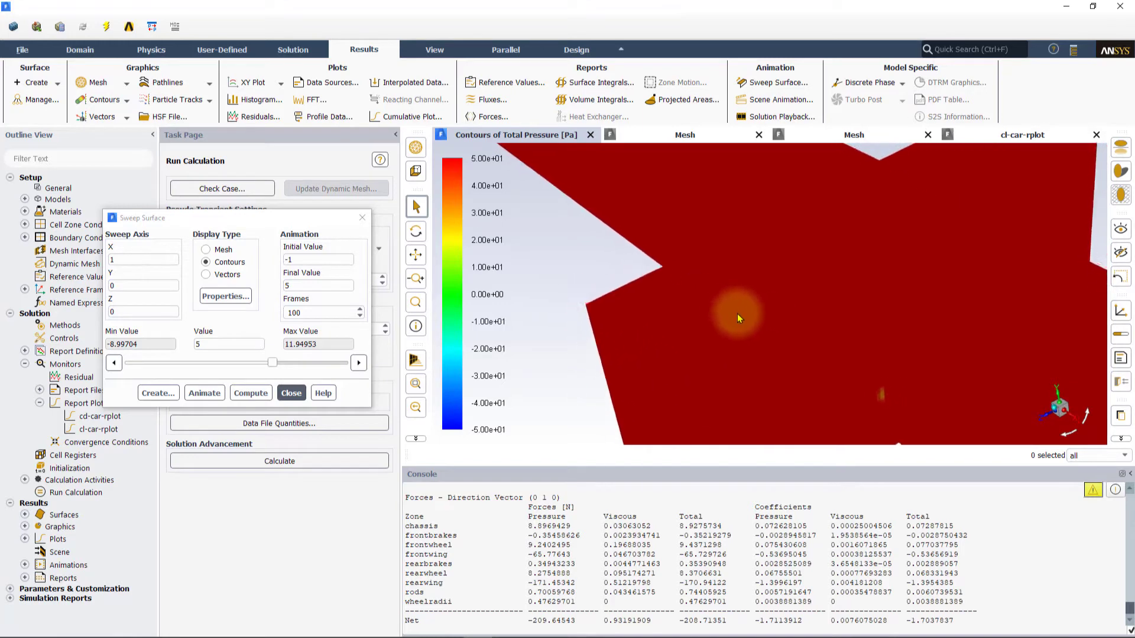
scroll(739, 309, "up", 2)
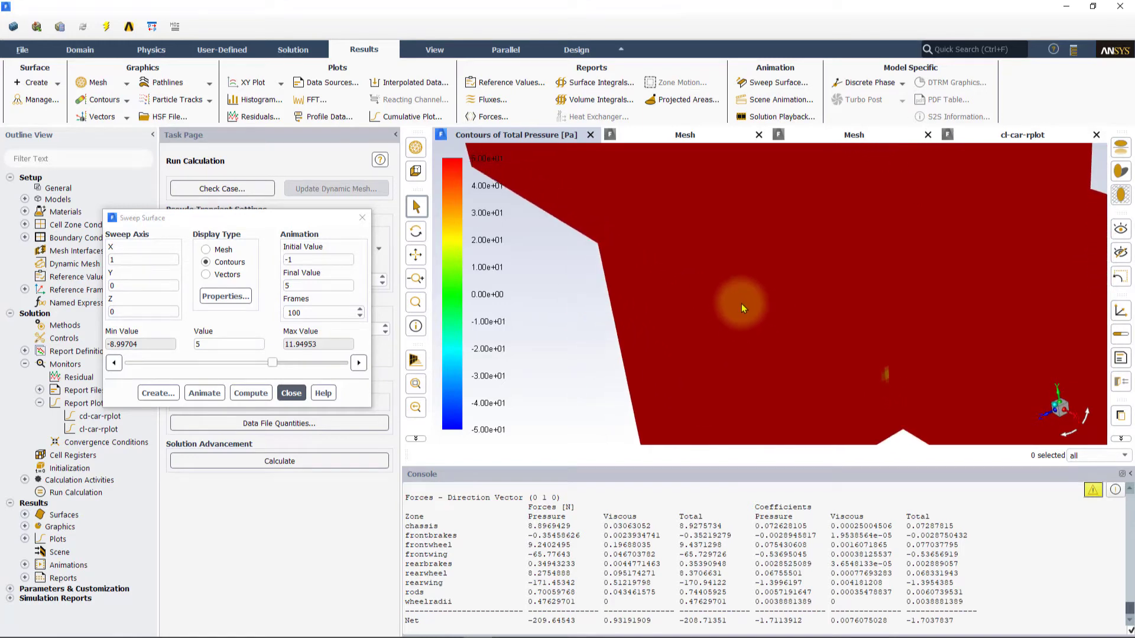
left_click(204, 393)
left_click_drag(571, 287, 305, 283)
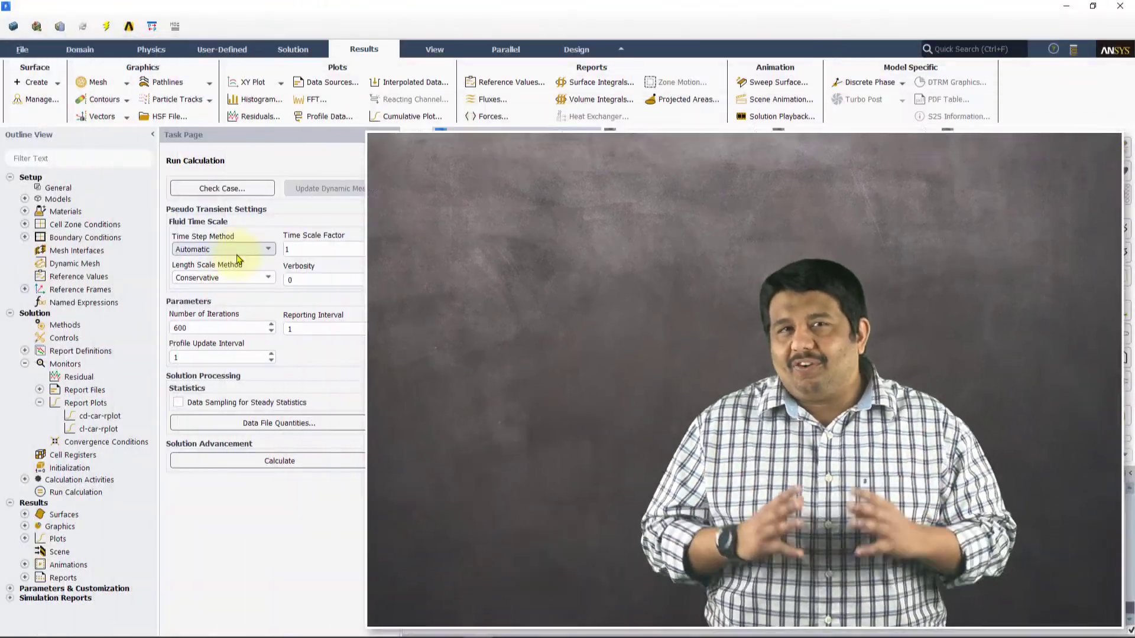
Display the car surfaces, rearbrakes and ground as a mesh with edges shown.
left_click(80, 49)
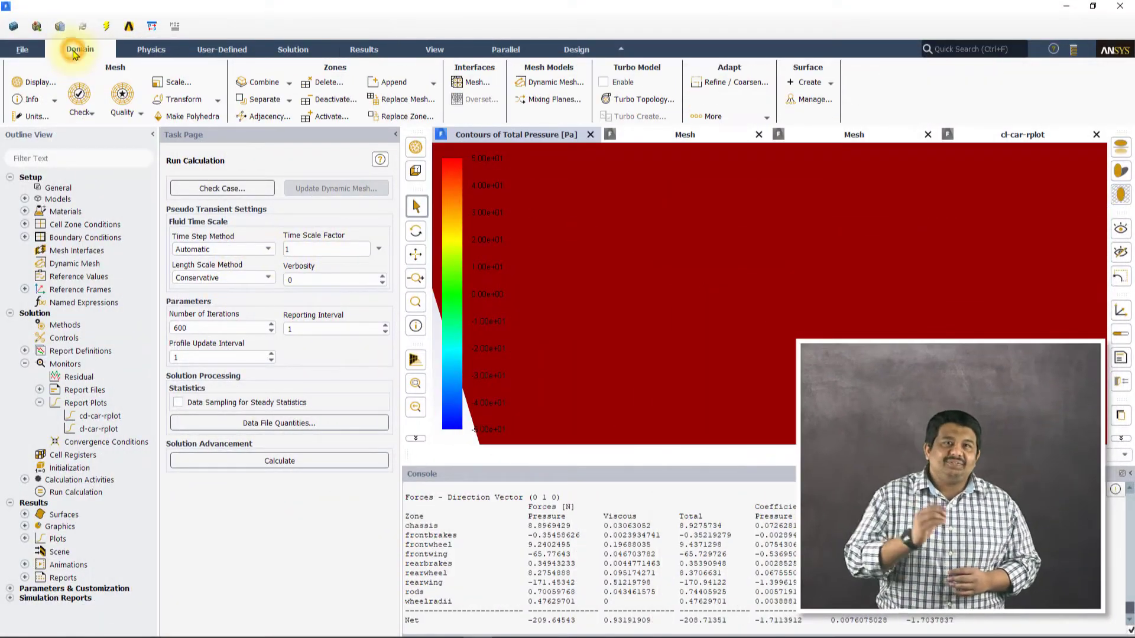
left_click(38, 83)
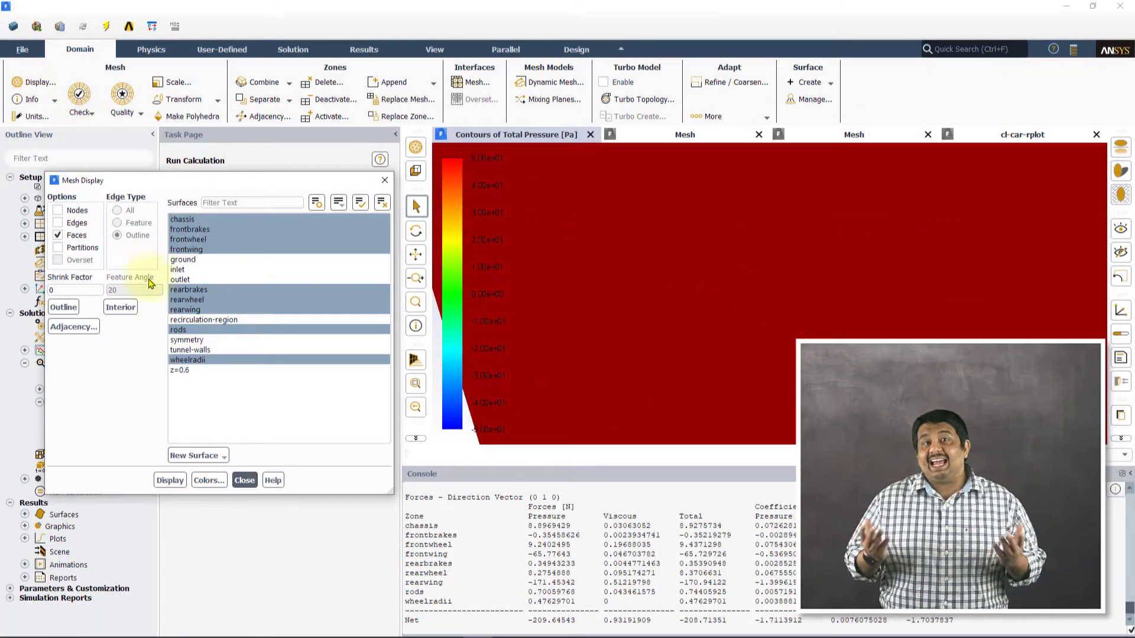
left_click(184, 290)
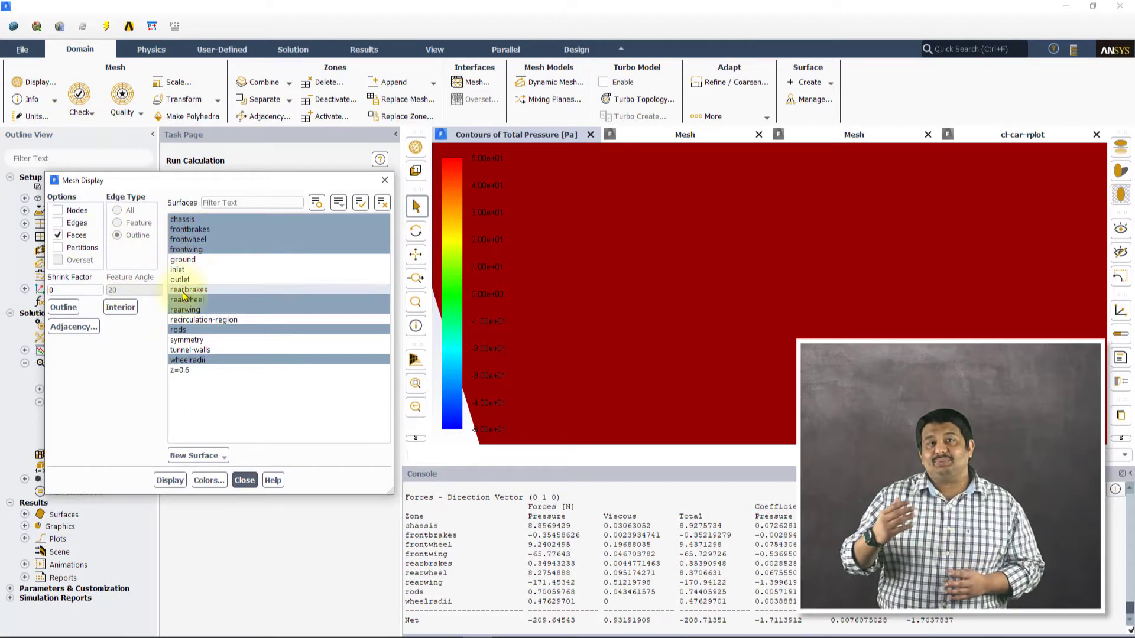
left_click(183, 290)
left_click(183, 259)
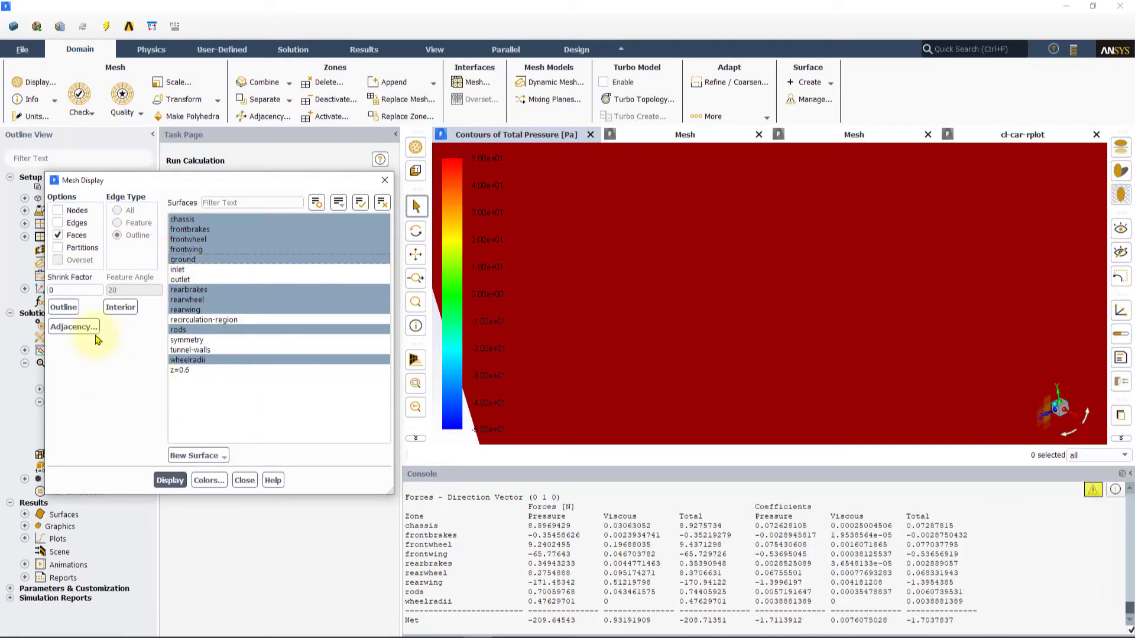
left_click(58, 223)
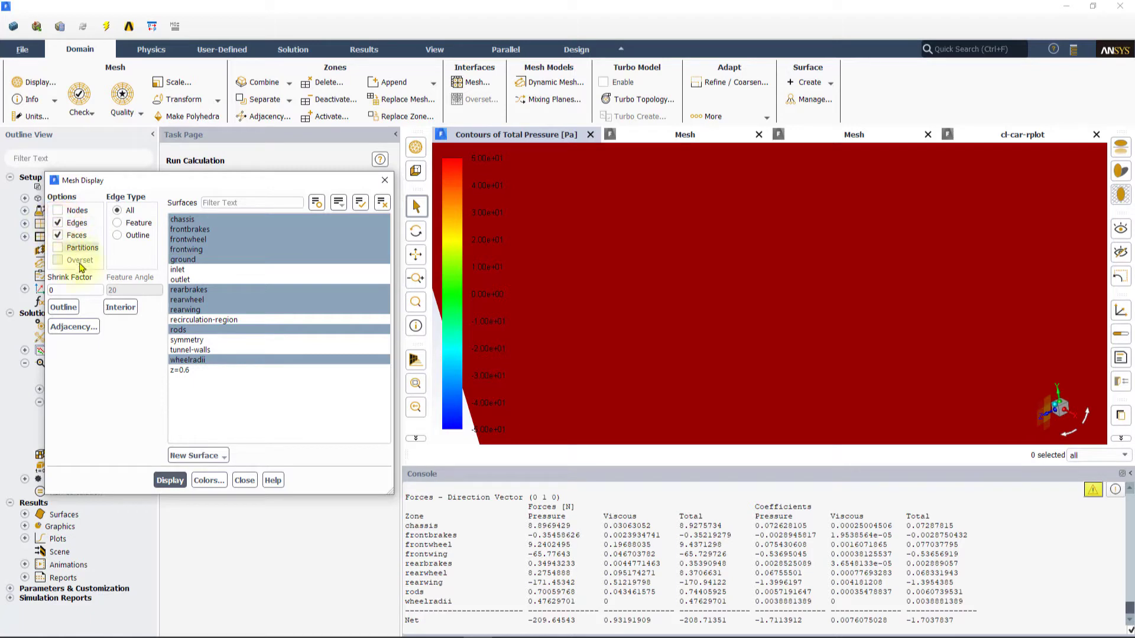
left_click(173, 482)
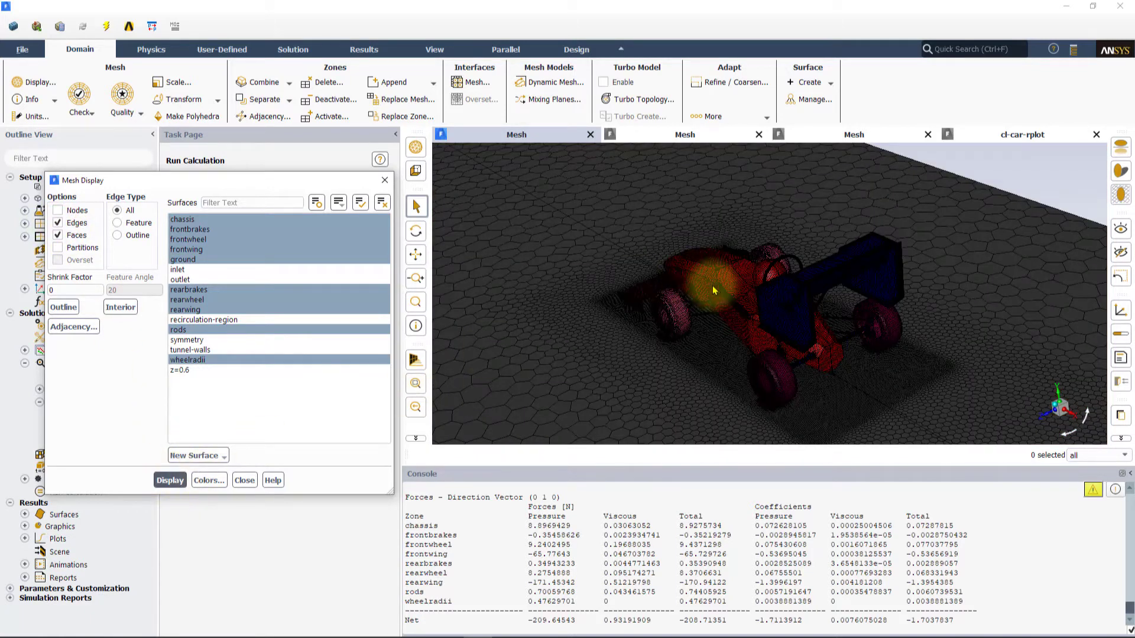
scroll(711, 289, "up", 3)
Start a line surface and probe its two endpoints on the car view.
left_click(363, 51)
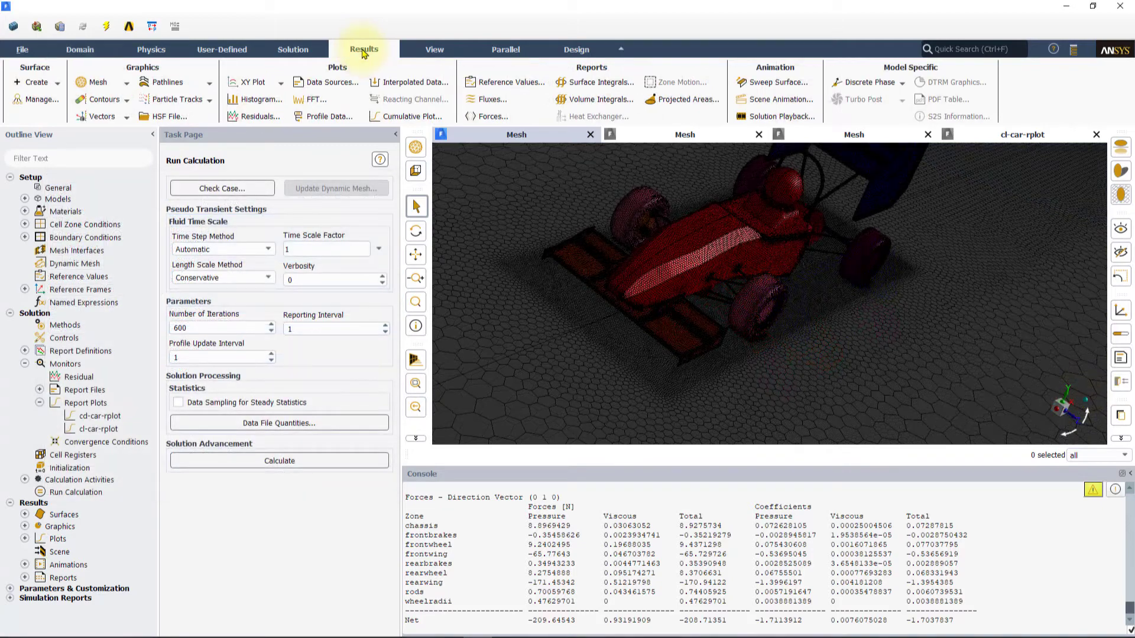
left_click(41, 87)
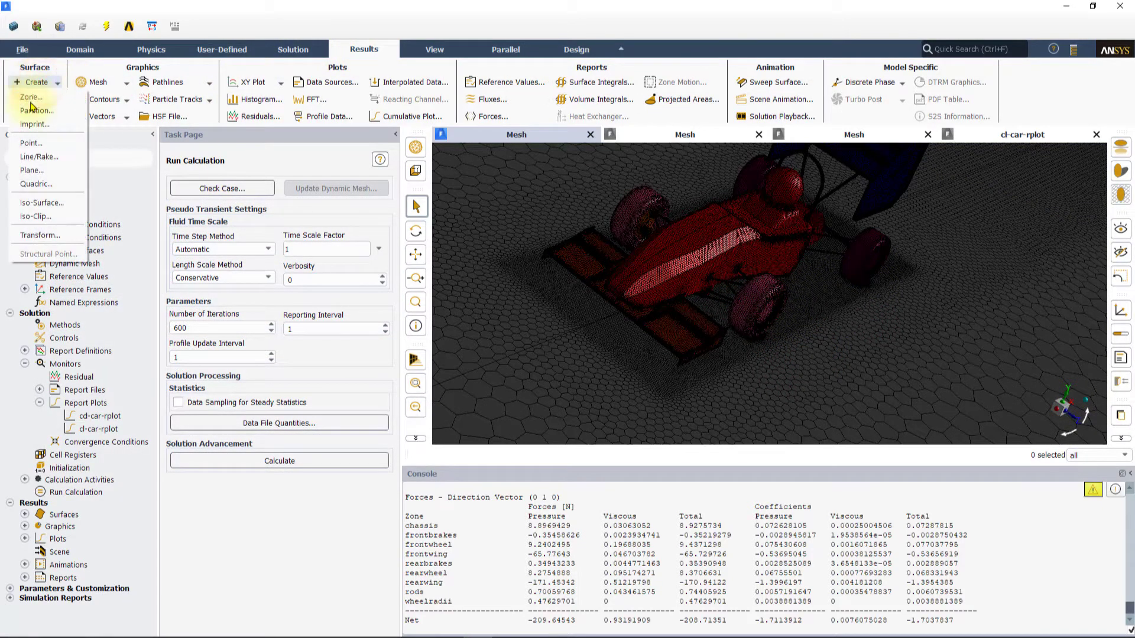
left_click(40, 157)
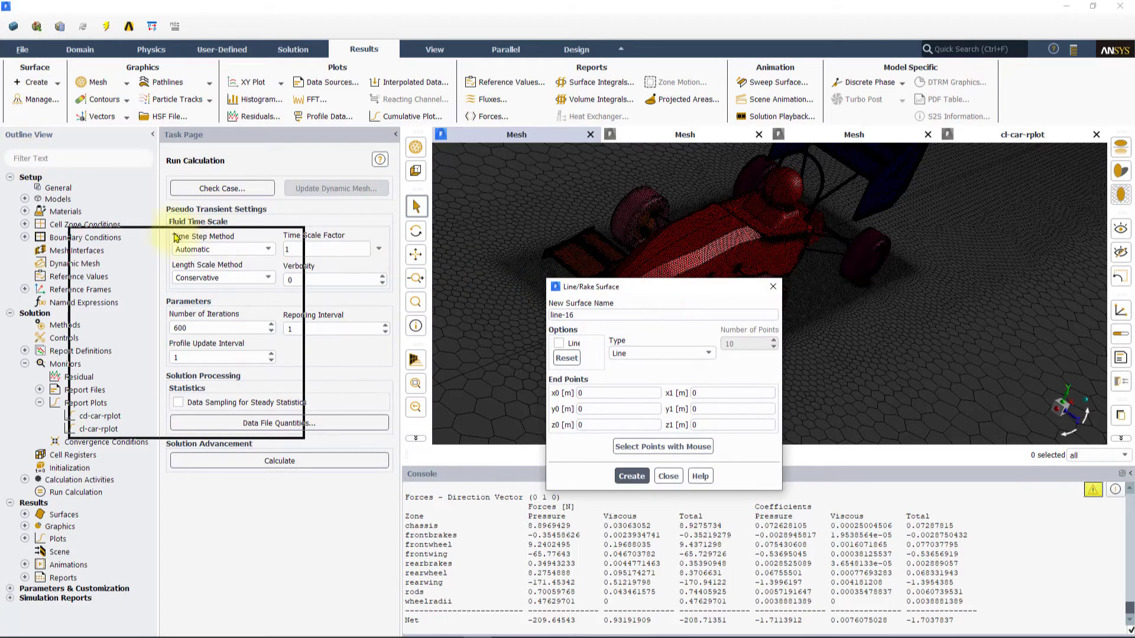
left_click_drag(175, 237, 181, 225)
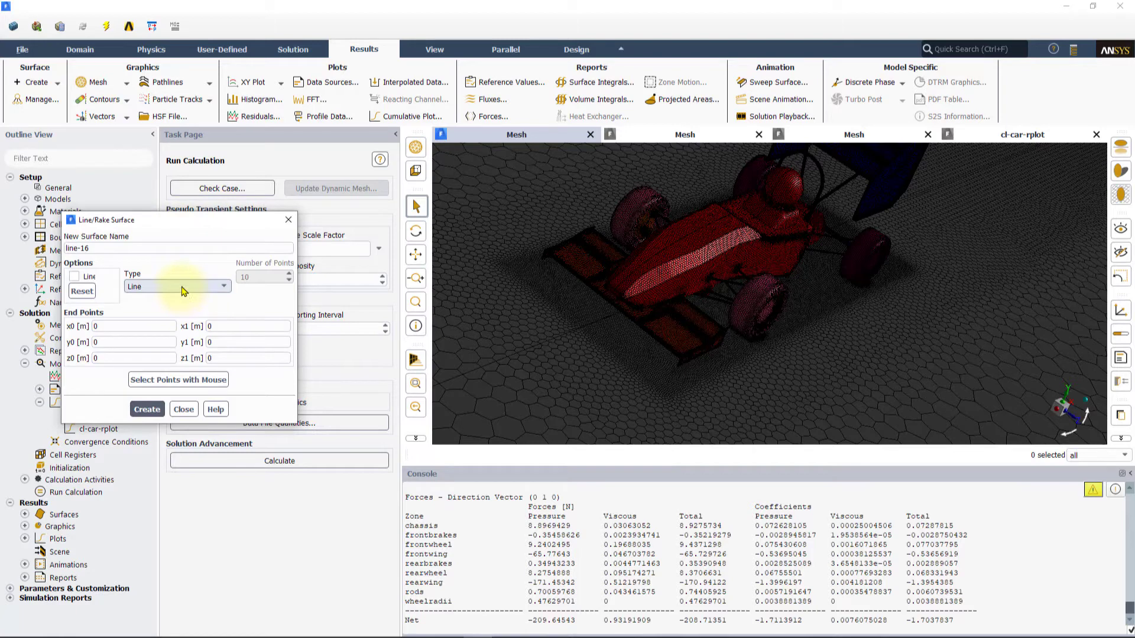
left_click(215, 383)
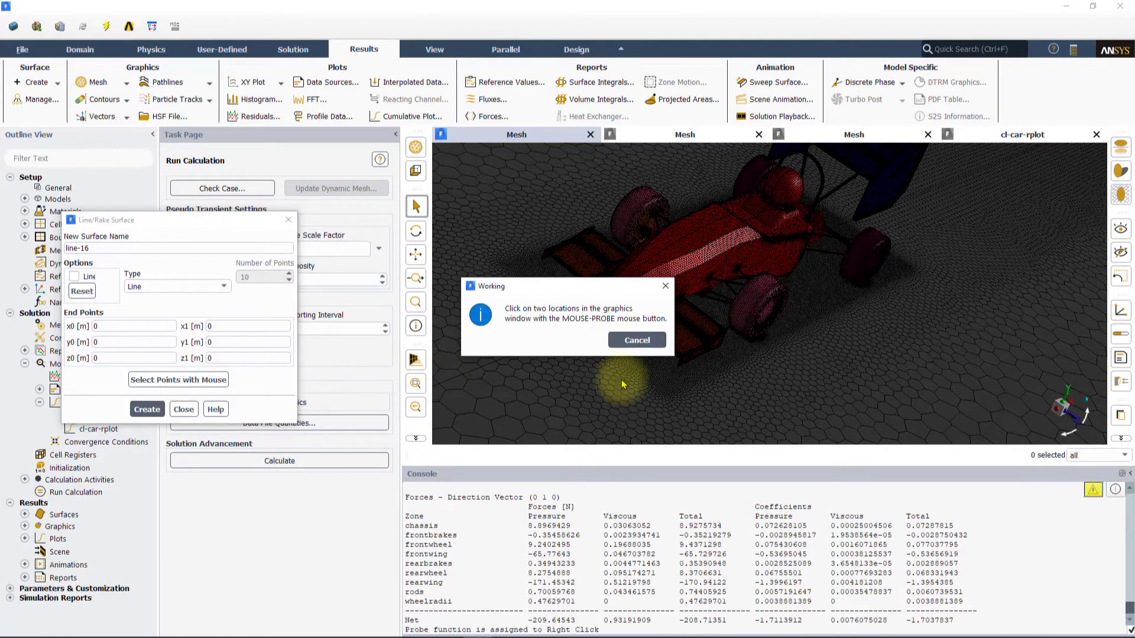
left_click_drag(568, 288, 349, 274)
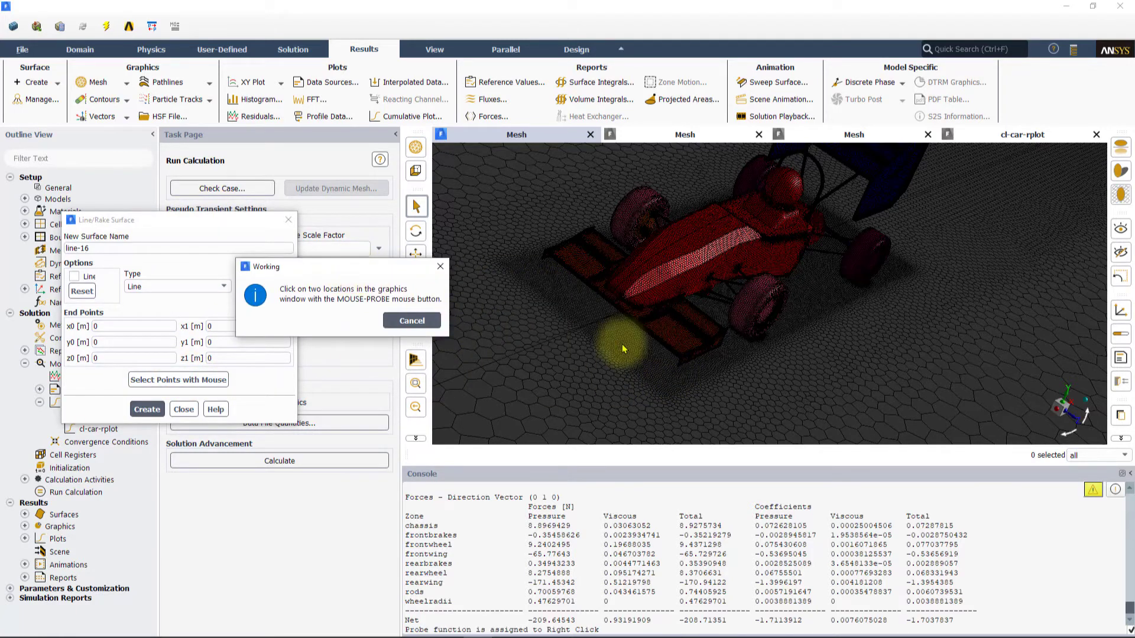
right_click(609, 328)
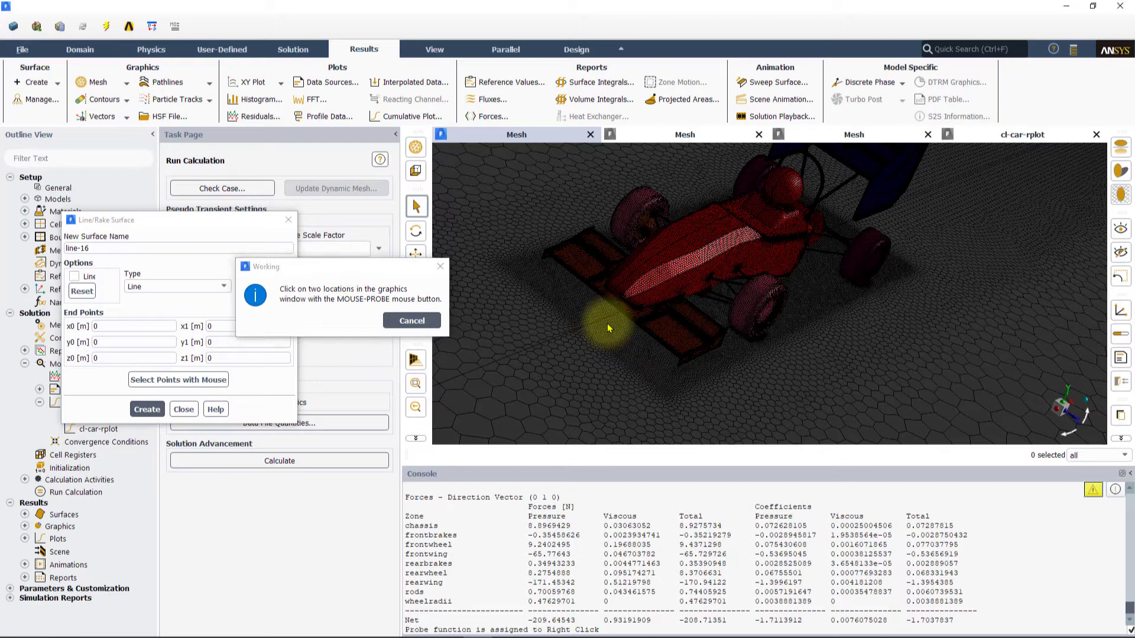
right_click(663, 372)
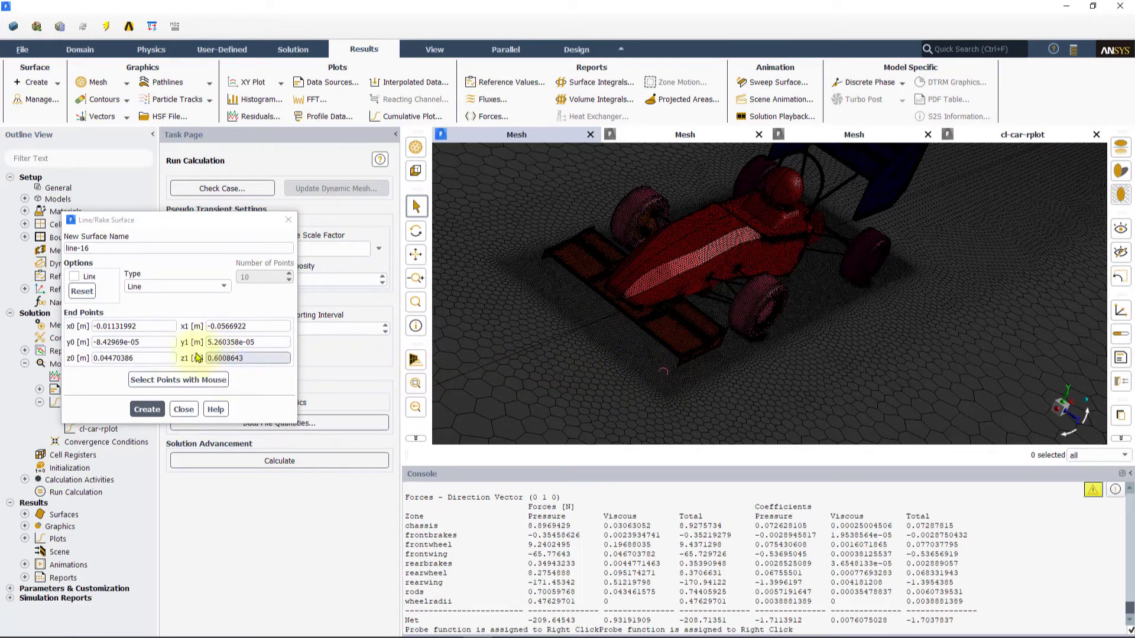
Set both endpoint y coordinates to 0.2 m and select the surface name for renaming.
left_click_drag(153, 340, 59, 336)
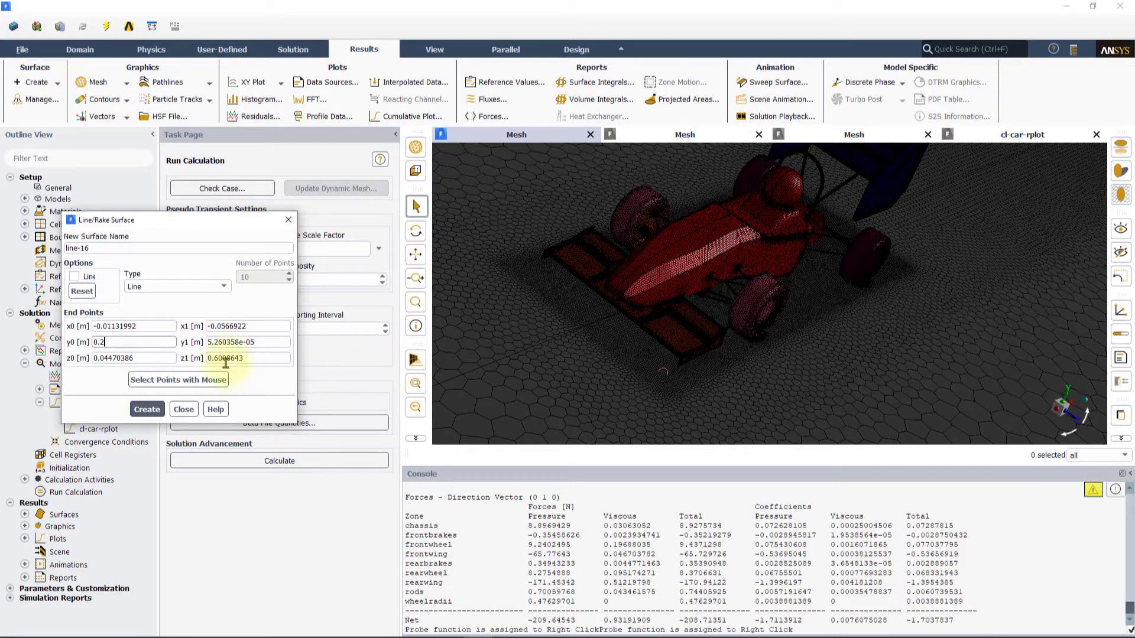
type("0.2")
key("Tab")
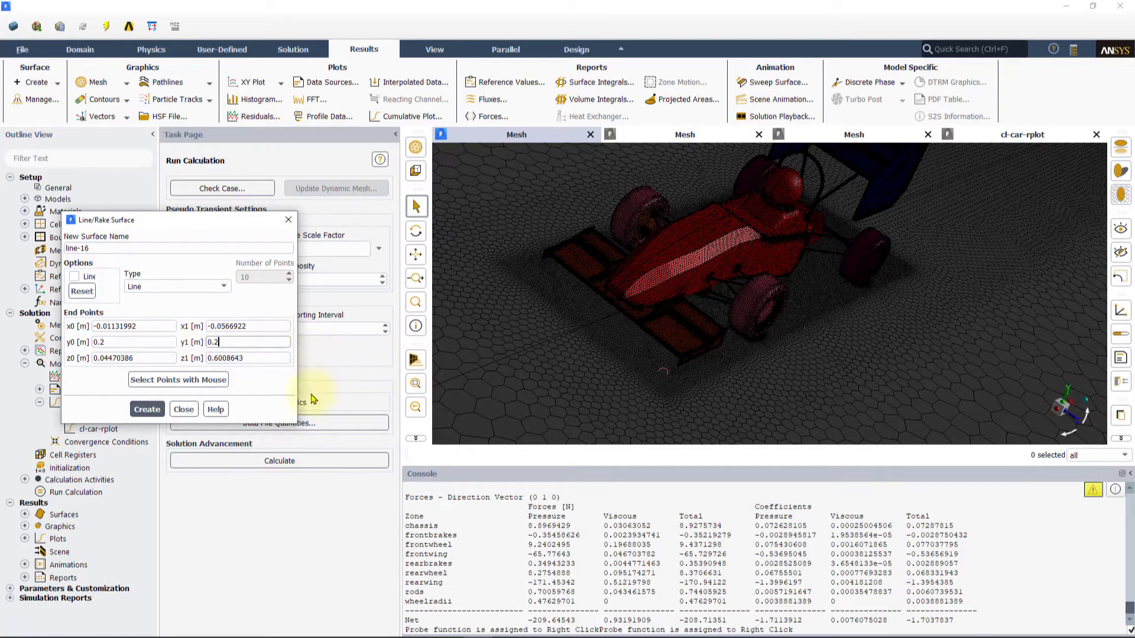
left_click(662, 372)
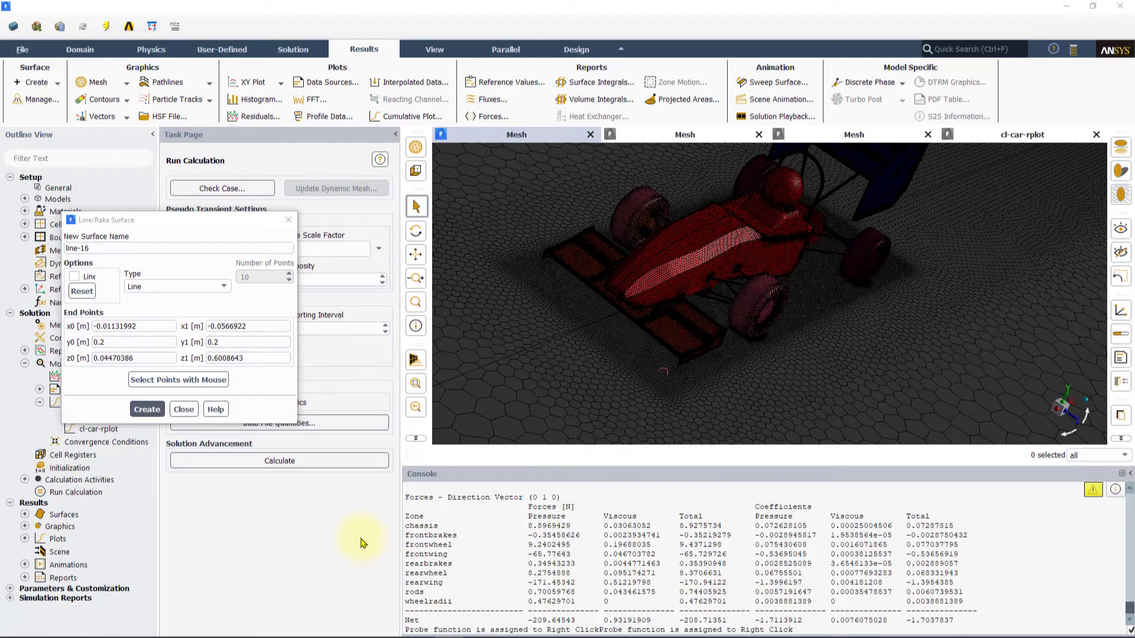
triple_click(112, 248)
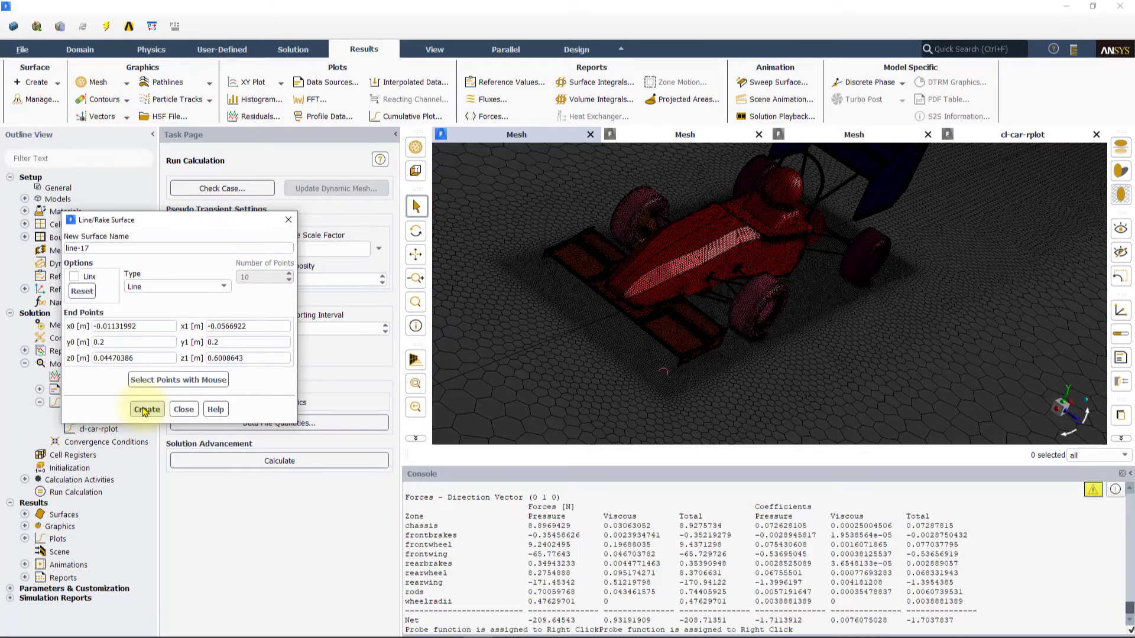
Set pathlines to release from the line surface.
left_click(183, 410)
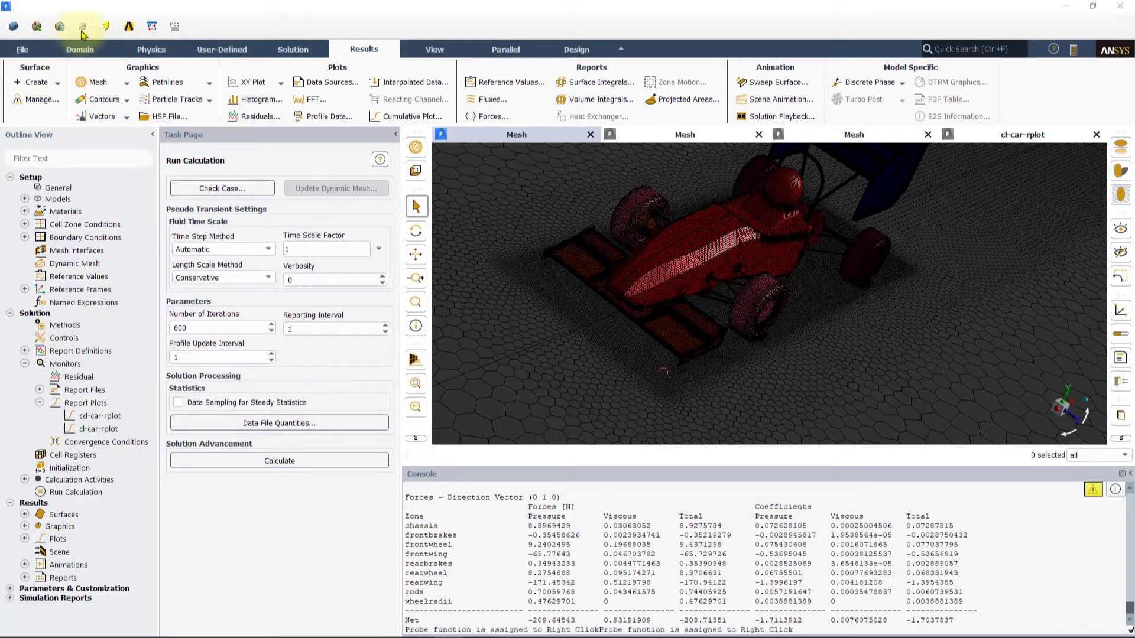
left_click(162, 86)
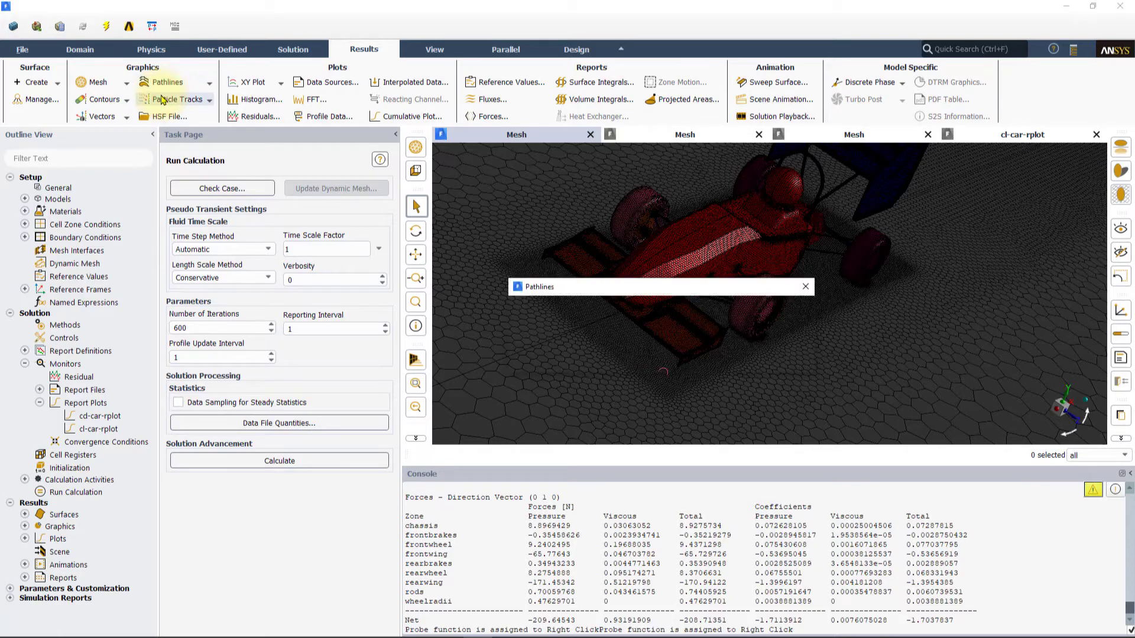
left_click_drag(668, 291, 141, 212)
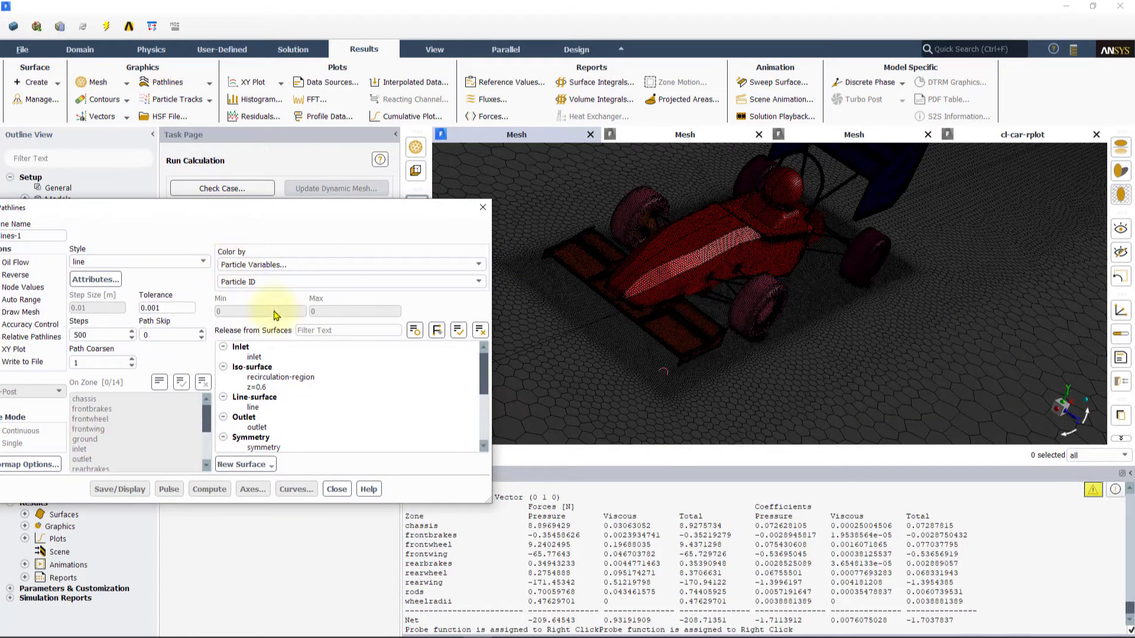
left_click_drag(274, 221, 337, 218)
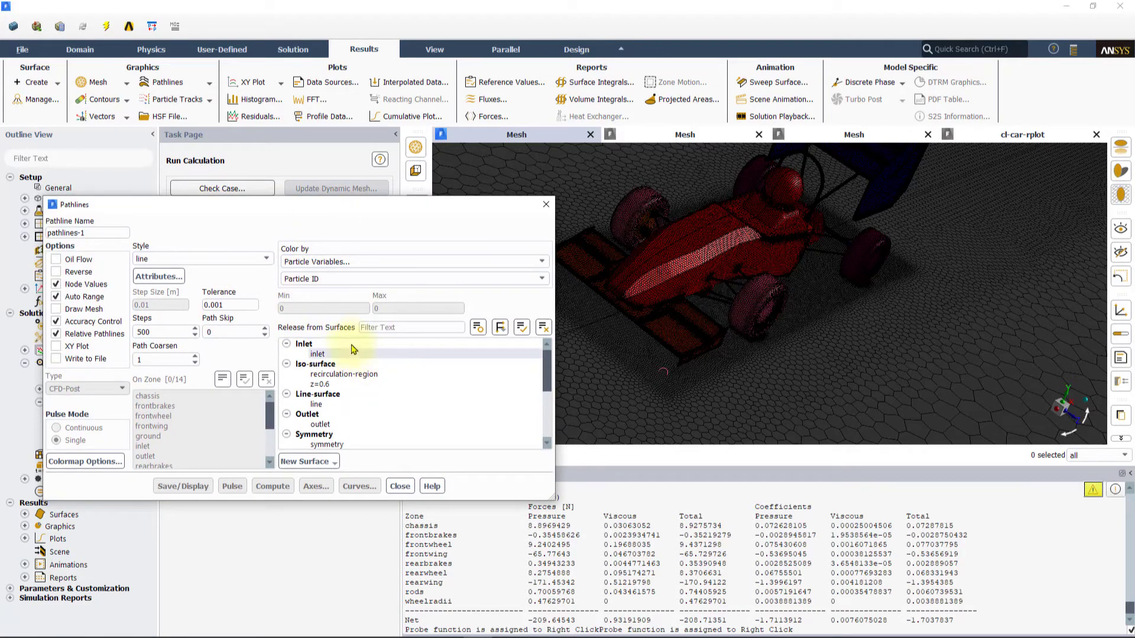
left_click(317, 407)
scroll(523, 391, "down", 4)
scroll(514, 393, "up", 4)
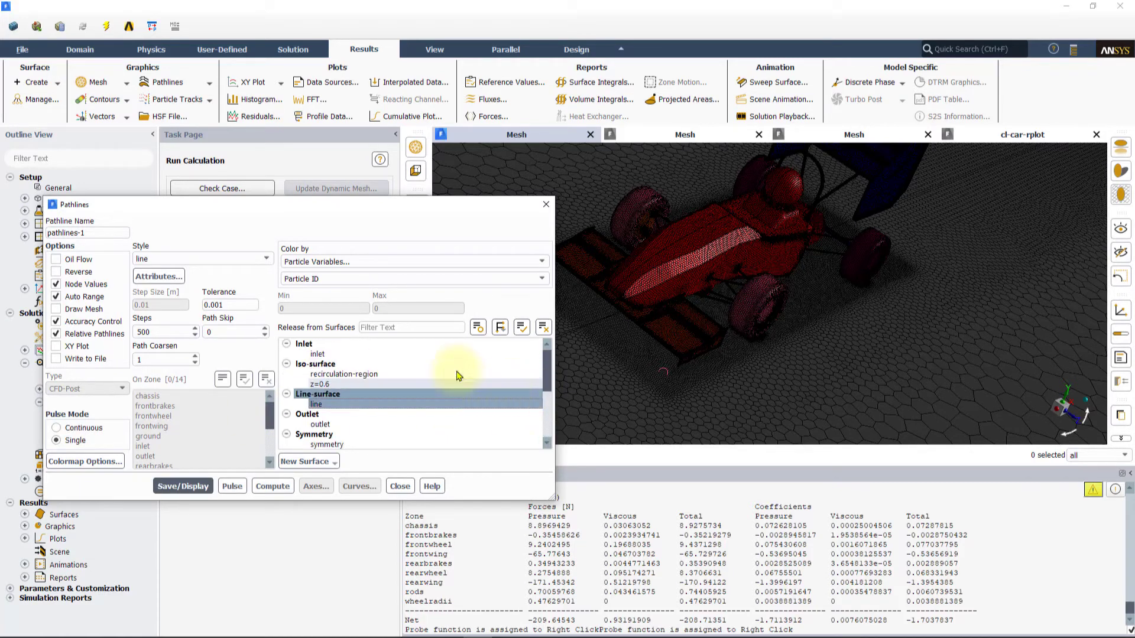
Give pathlines line width 2 and path skip 1, and draw the car mesh too.
left_click(180, 279)
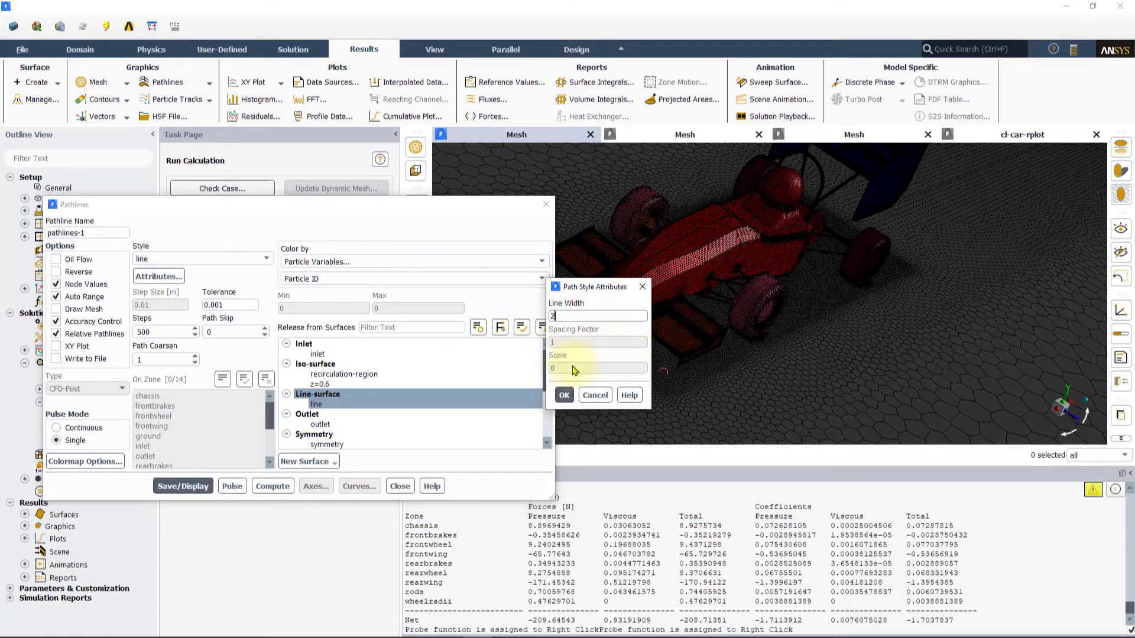
left_click(565, 396)
left_click(220, 333)
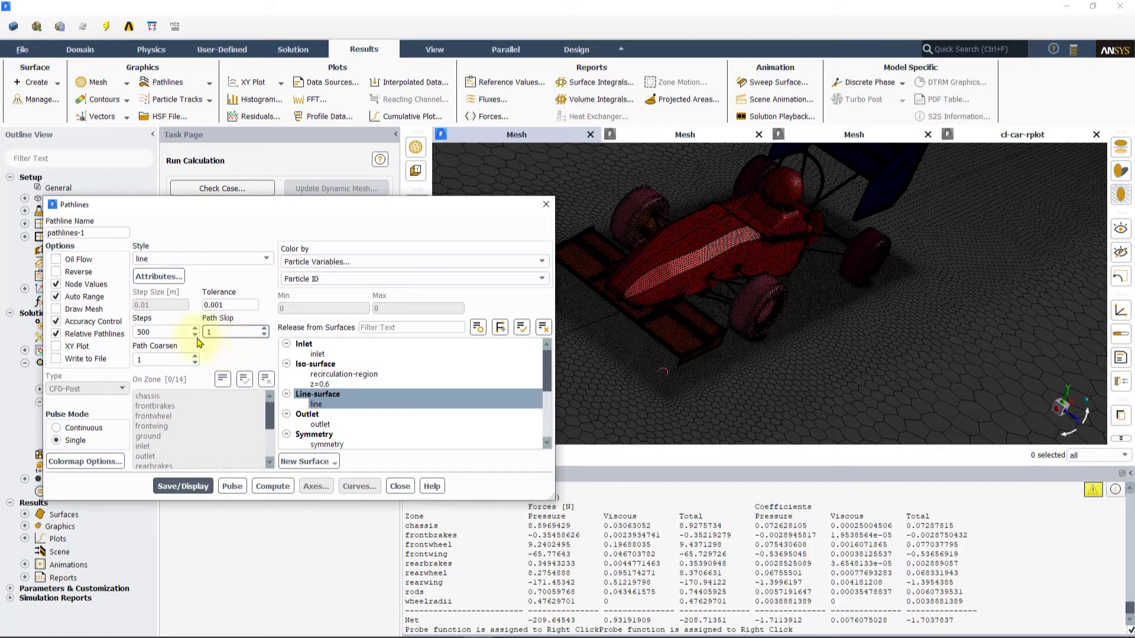
left_click(76, 311)
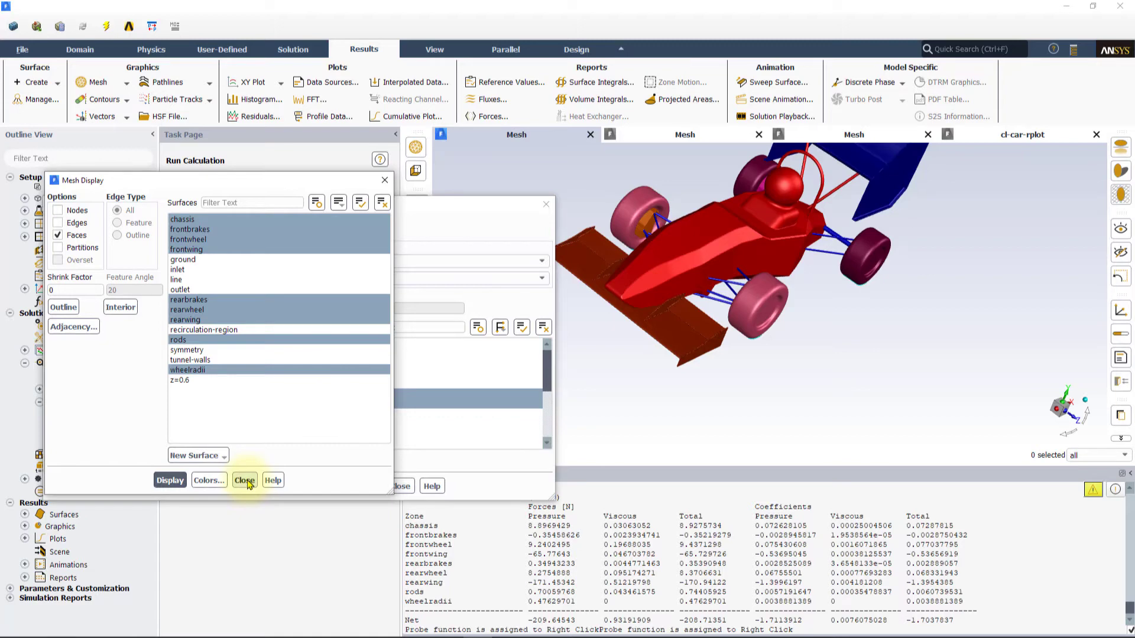
Colour the pathlines by Velocity Magnitude.
left_click(246, 482)
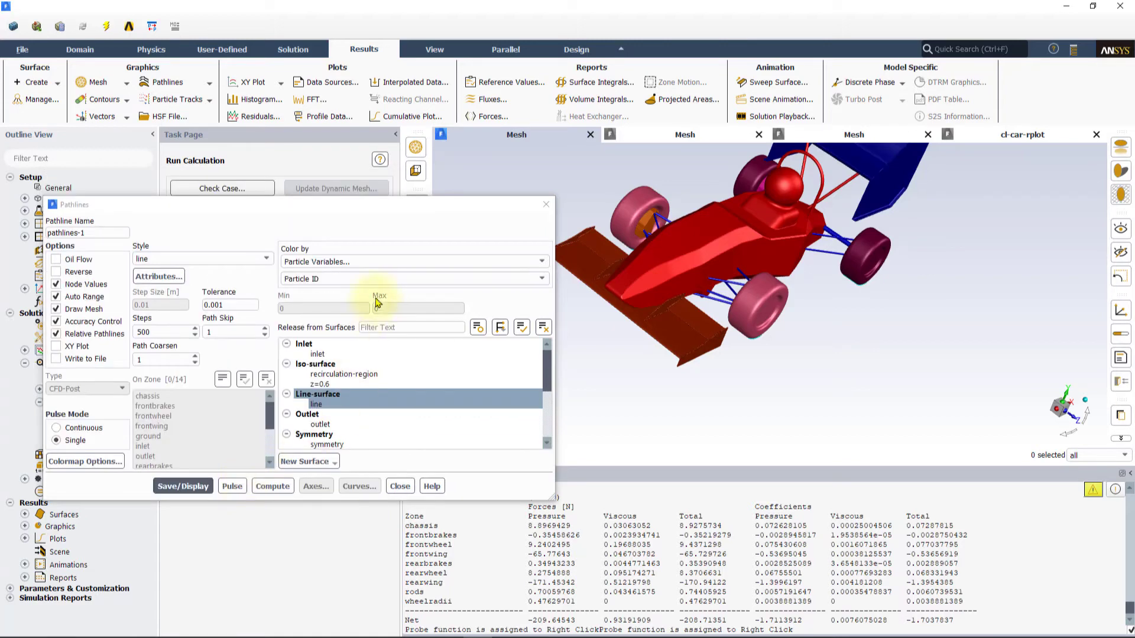
left_click(373, 262)
left_click(342, 303)
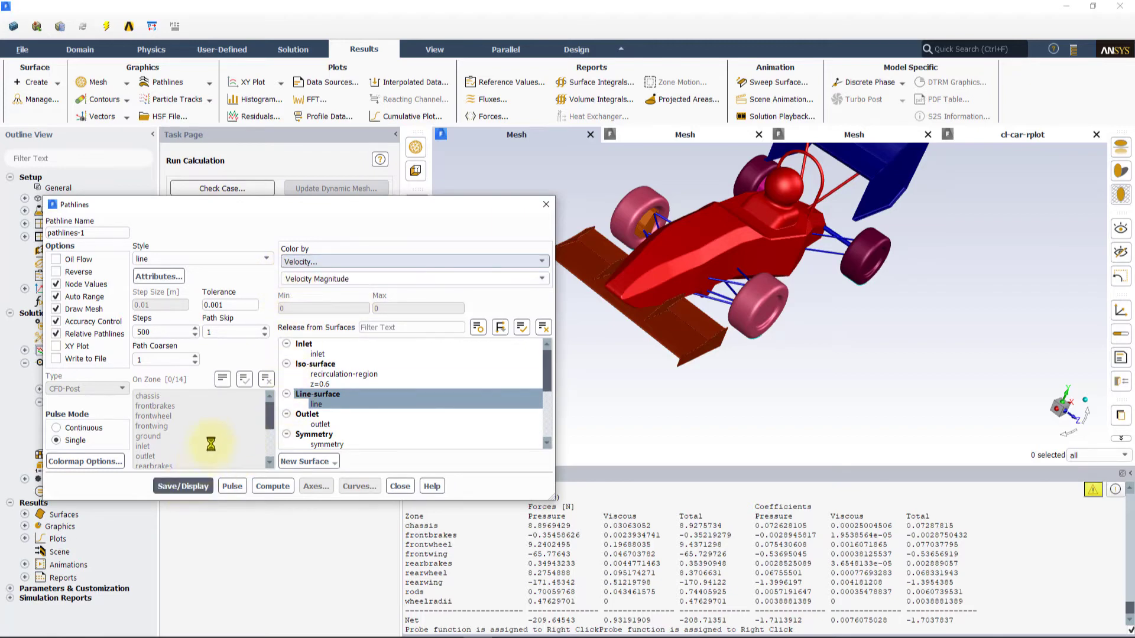
Orbit and zoom to view the pathlines from top-down and side angles around the car.
mouse_move(739, 278)
left_mouse_down()
mouse_move(668, 303)
mouse_move(745, 329)
mouse_move(816, 322)
mouse_move(887, 292)
mouse_move(703, 319)
left_mouse_up()
scroll(635, 283, "up", 5)
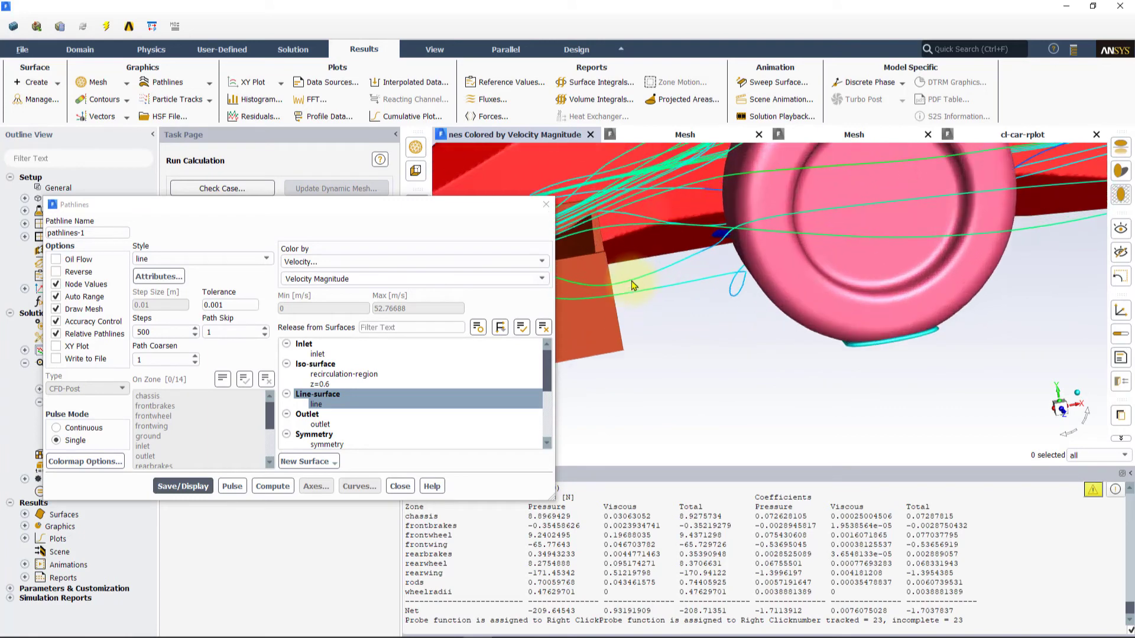
scroll(634, 282, "down", 5)
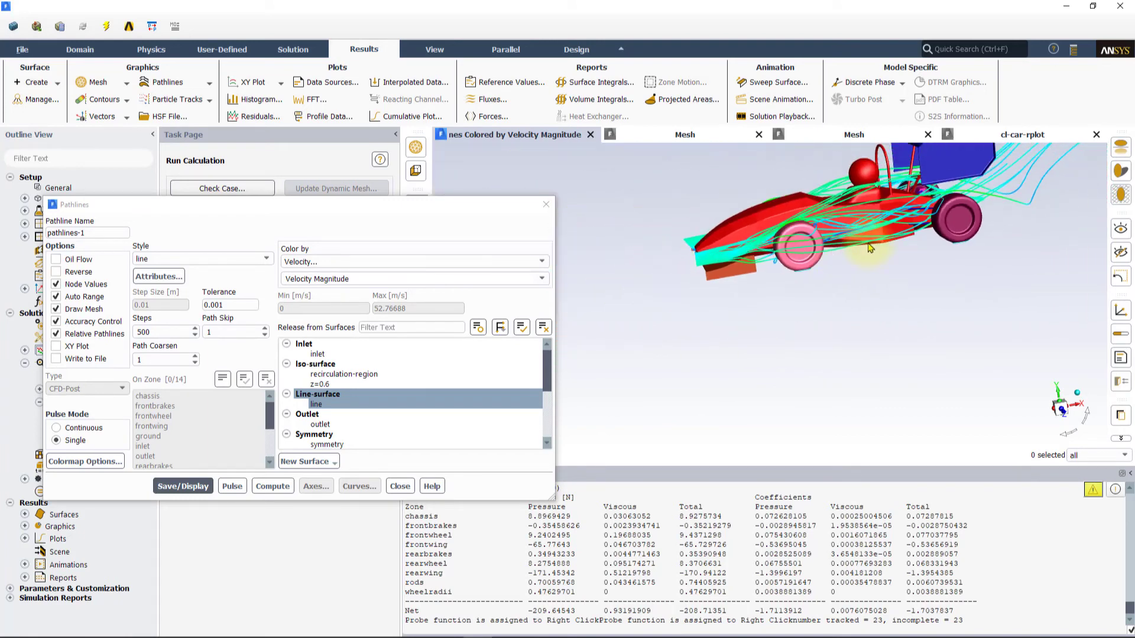
left_click_drag(845, 293, 575, 413)
scroll(855, 311, "up", 3)
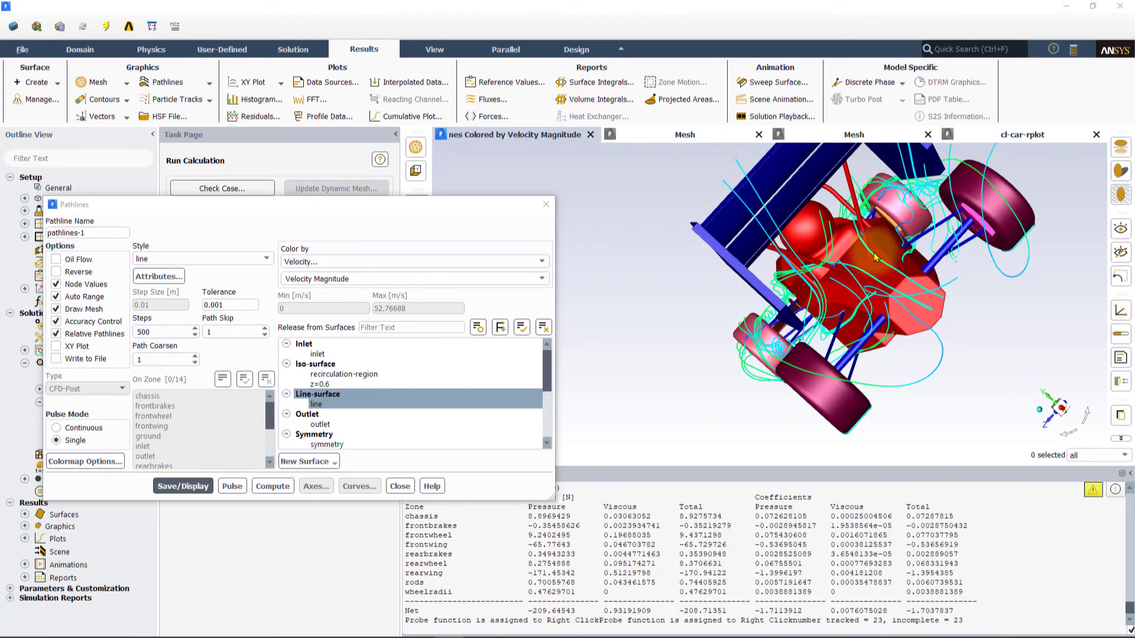
left_click_drag(875, 257, 761, 367)
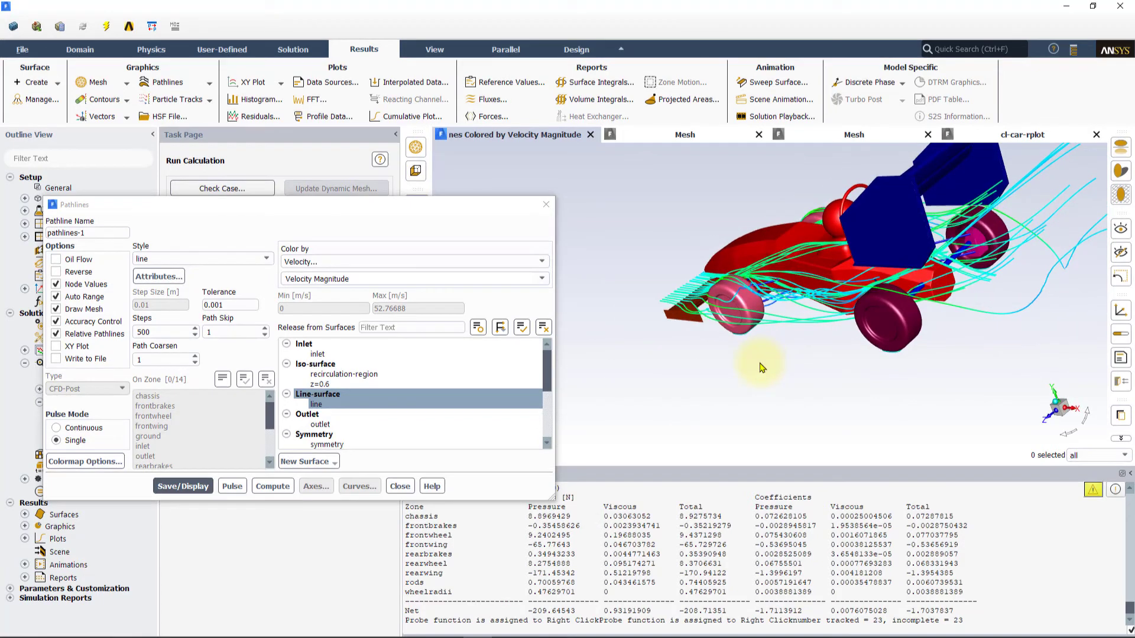
Run a single-mode pulse animation of the velocity-coloured pathlines and view the car from another angle.
left_click(233, 487)
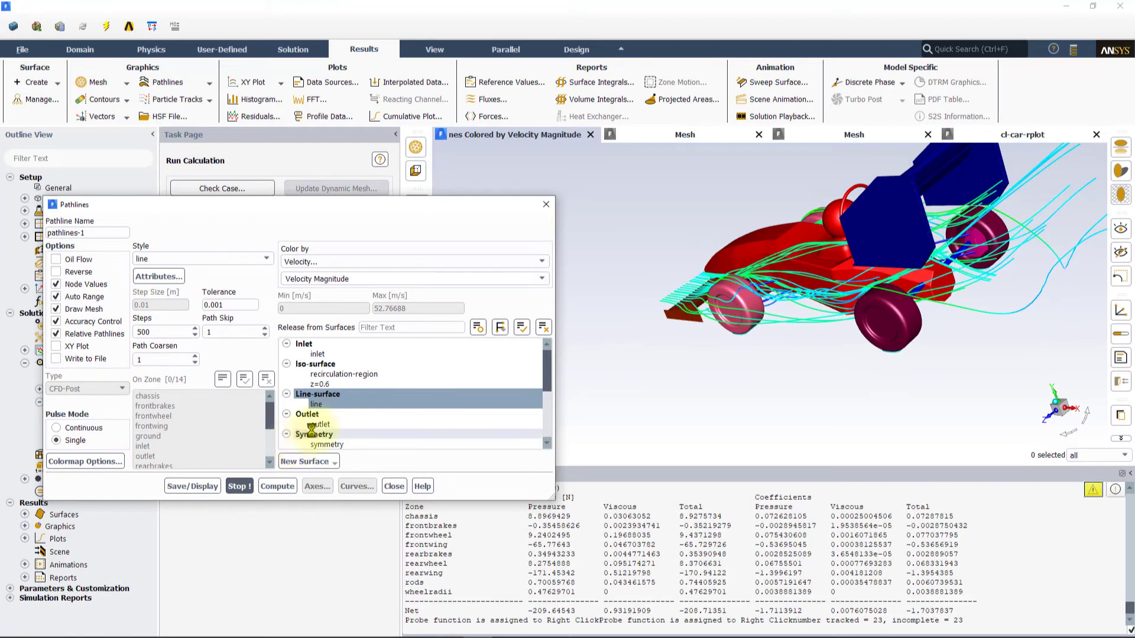
scroll(697, 337, "up", 5)
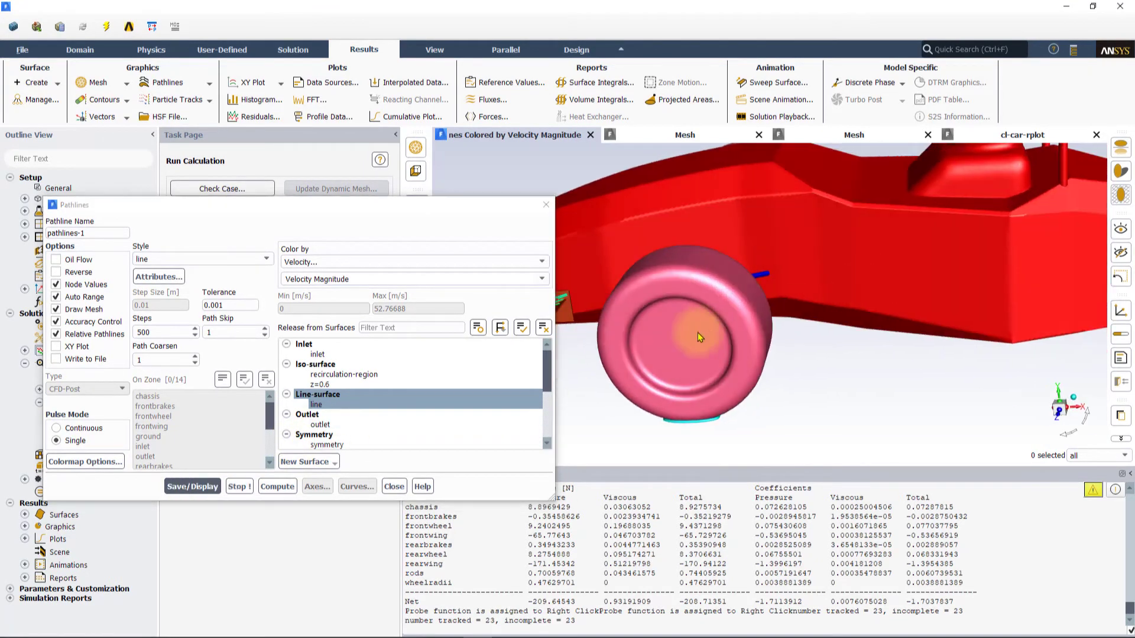
scroll(662, 317, "down", 5)
left_click_drag(697, 319, 845, 369)
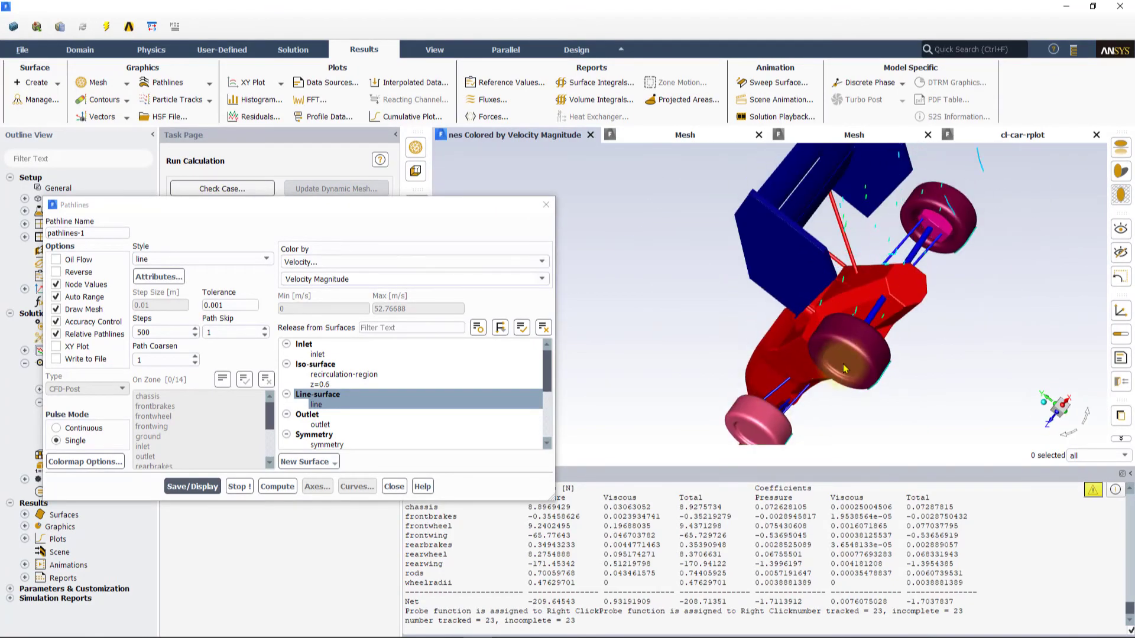